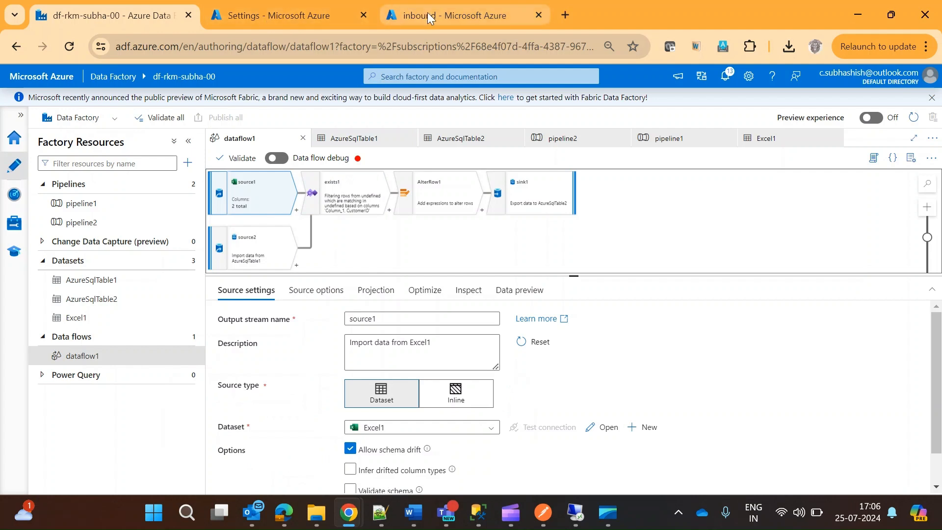
Switch to SQL Server Management Studio and locate the SalesLT.Customer table in the subha-erp-00 database.
mouse_move(475, 521)
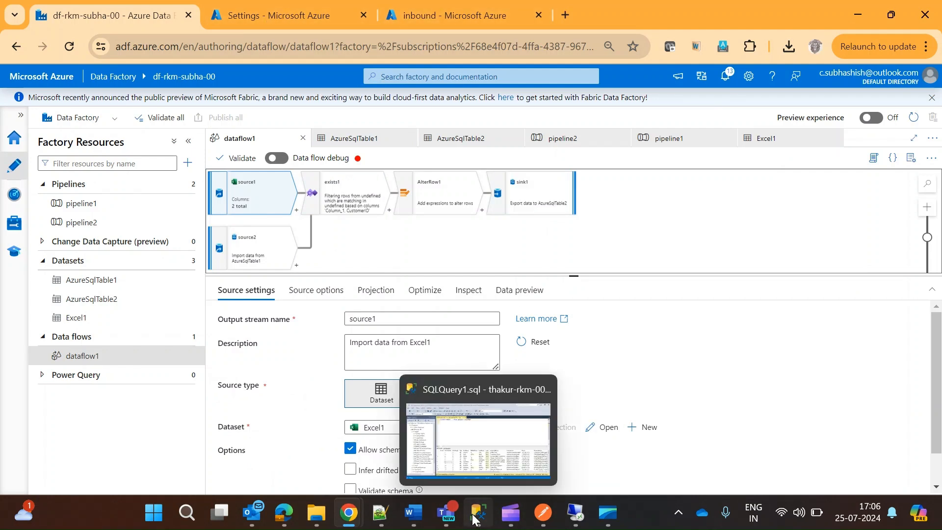
left_click(487, 431)
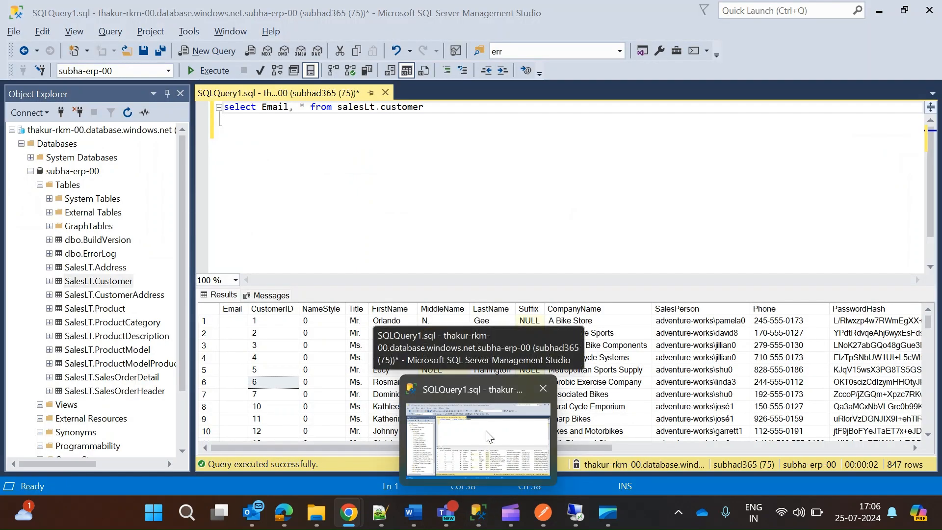
left_click_drag(182, 170, 190, 198)
left_click(76, 171)
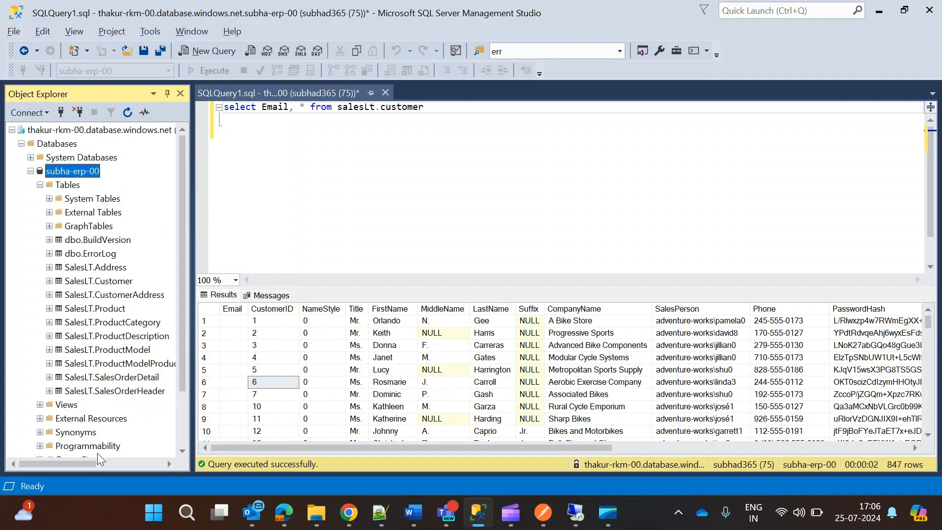
left_click(102, 271)
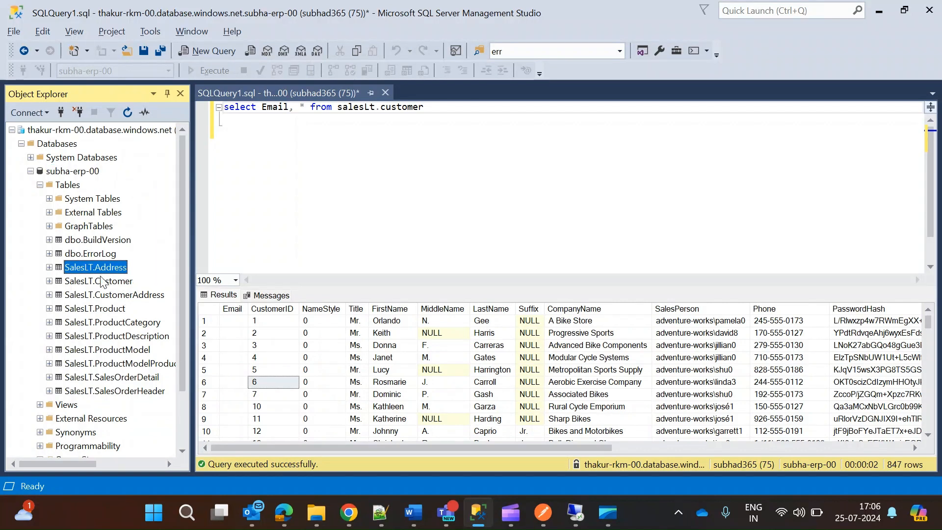
left_click(111, 285)
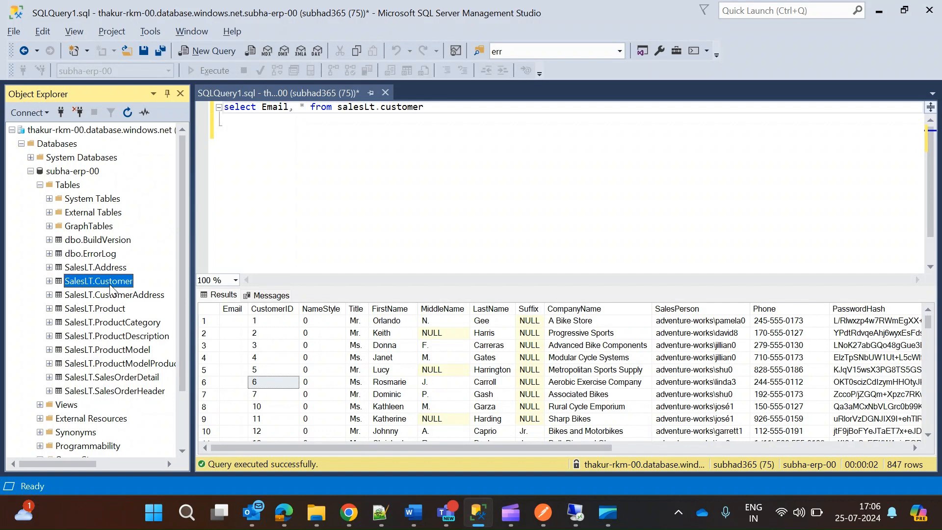
Check the Email column in the results and rerun the query "select Email, * from salesLt.customer".
left_click(443, 107)
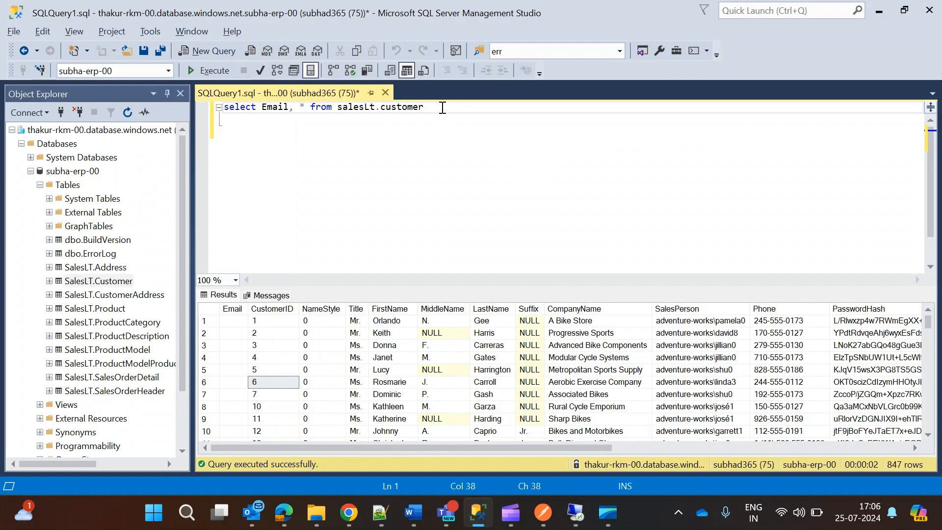
left_click_drag(264, 109, 294, 109)
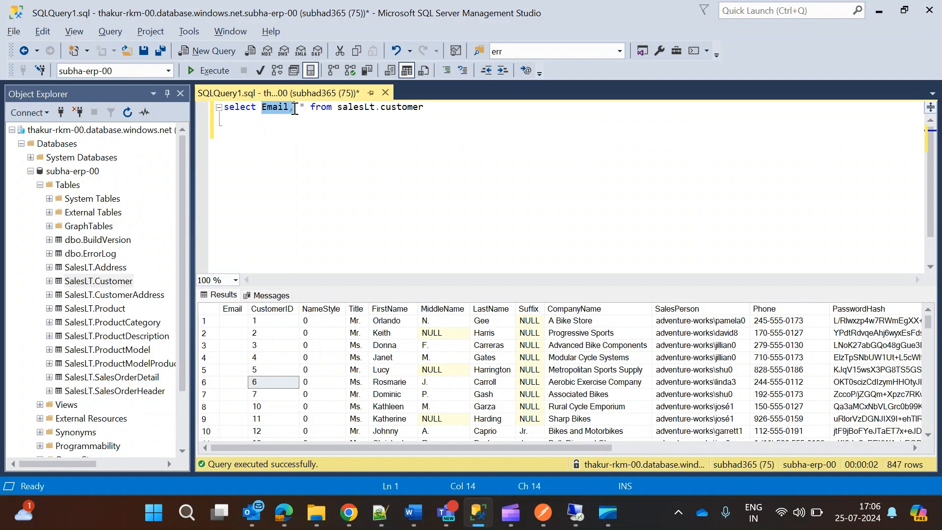
left_click(239, 314)
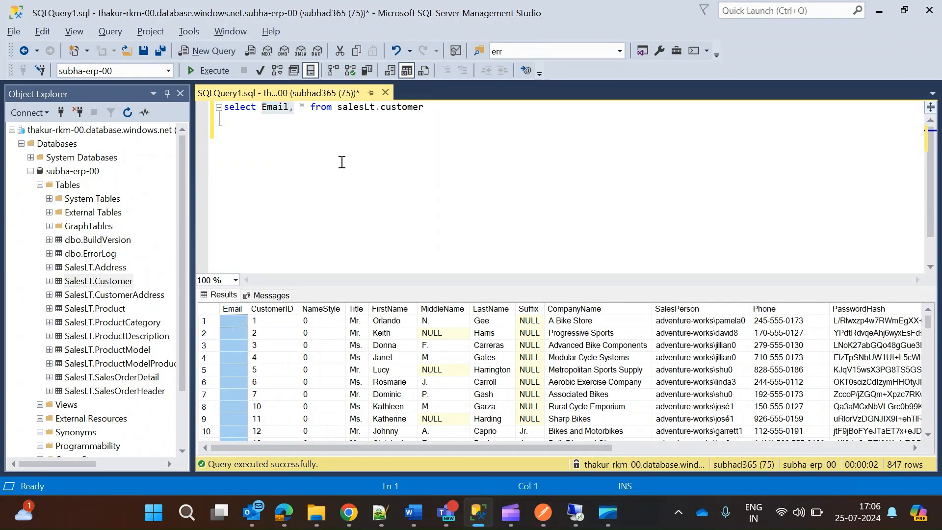
left_click_drag(447, 108, 145, 109)
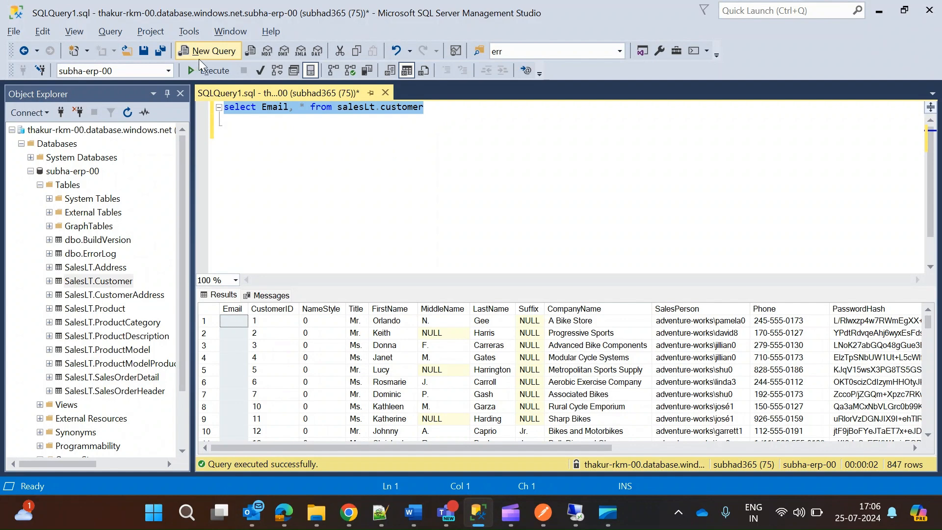
left_click(203, 73)
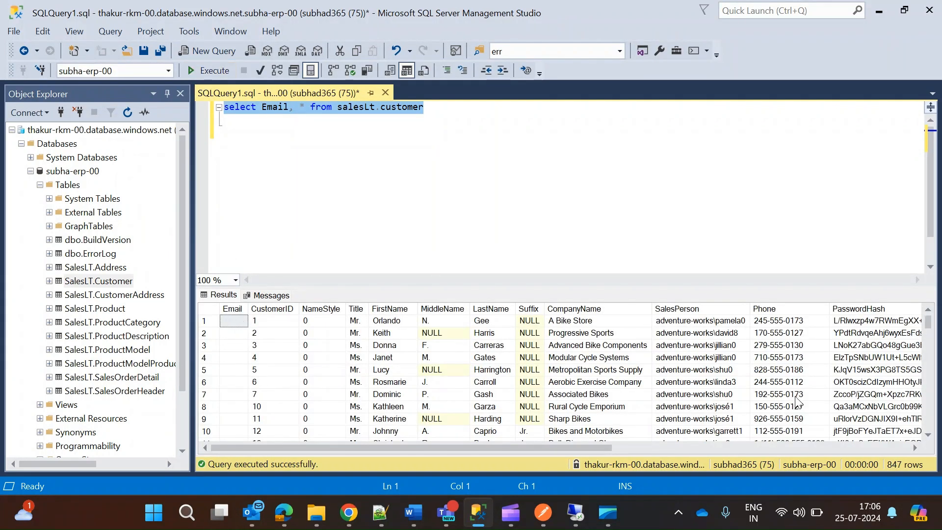
Select the customer records from the CustomerID column onward in the query results and look through them.
left_click_drag(265, 325, 931, 460)
left_click_drag(751, 448, 447, 448)
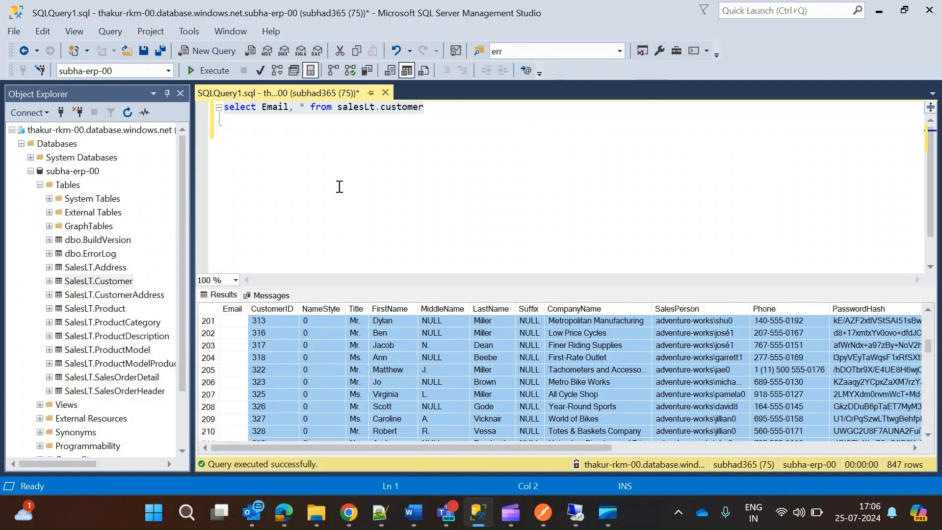
mouse_move(316, 513)
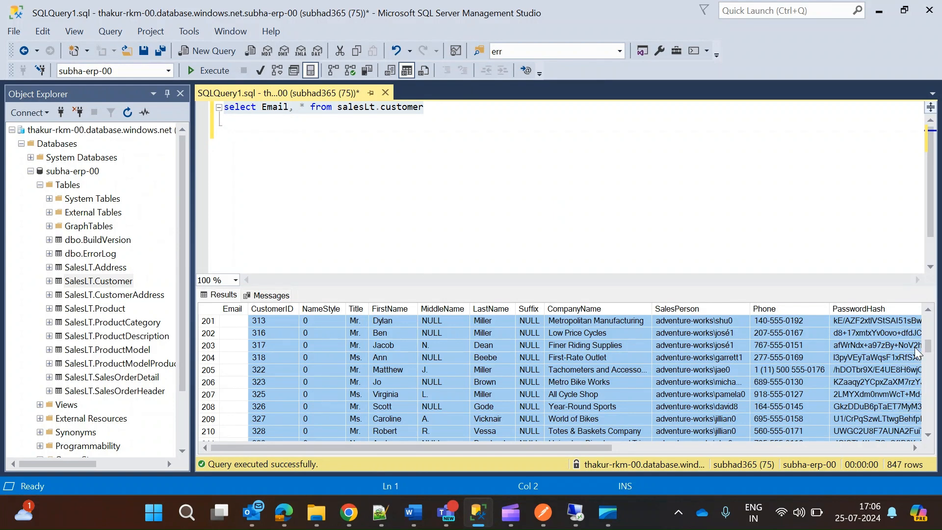
left_click_drag(928, 346, 928, 321)
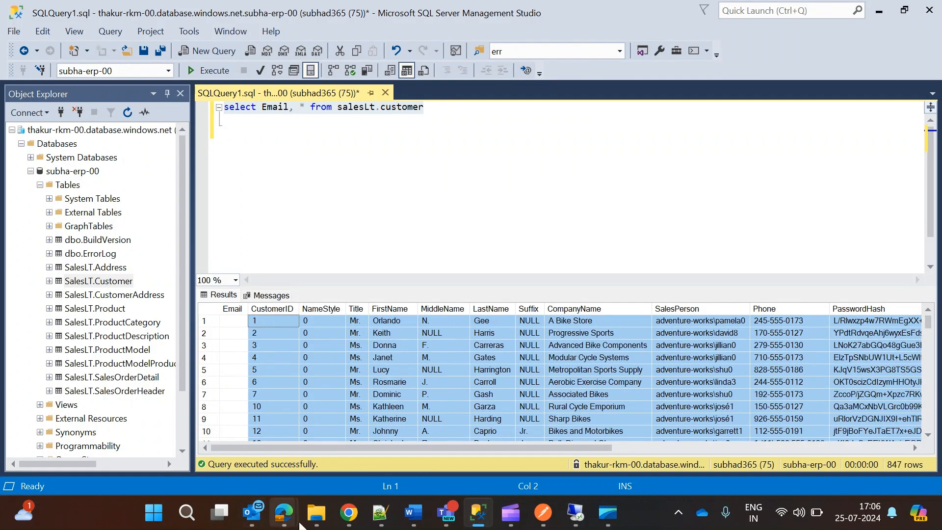
Open Dummy emails.xlsx from the Data factory files folder, examine its CustomerID and Email columns, and close the workbook.
left_click(327, 465)
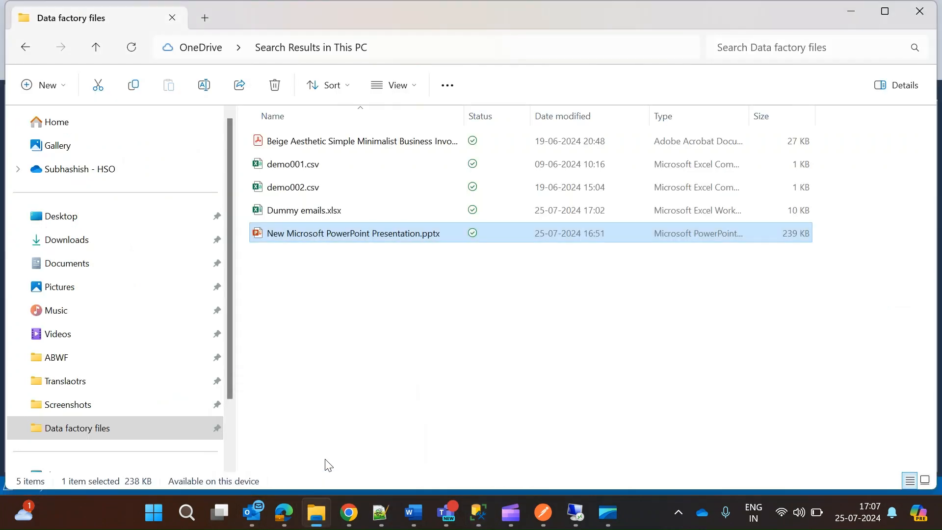
left_click(293, 214)
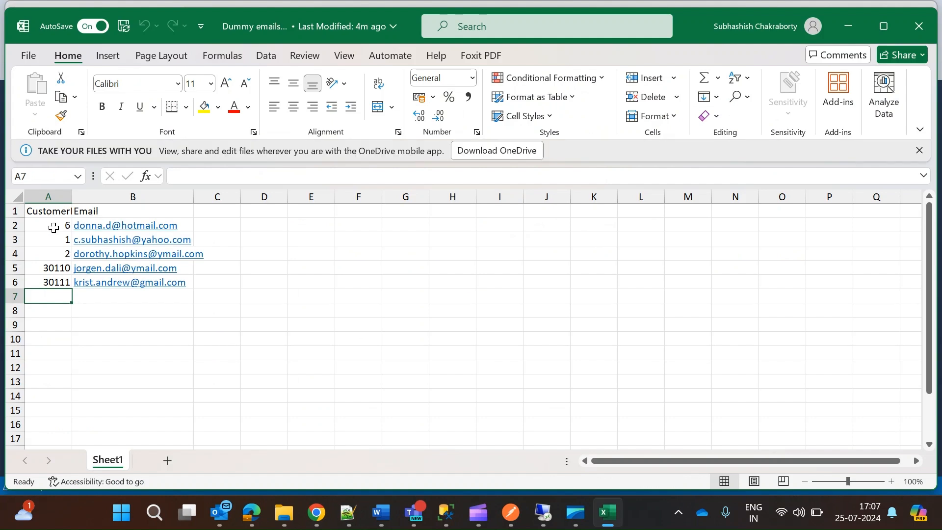
left_click(53, 228)
double_click(72, 196)
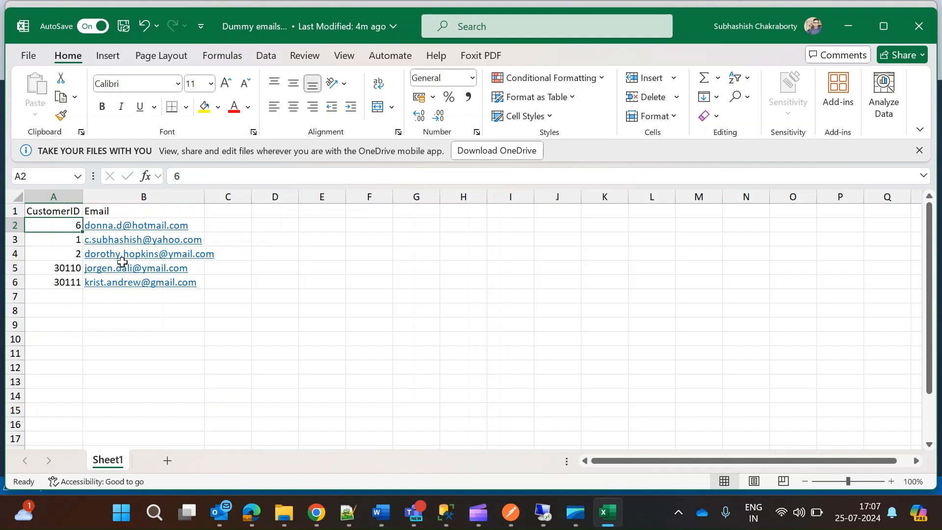
left_click(914, 32)
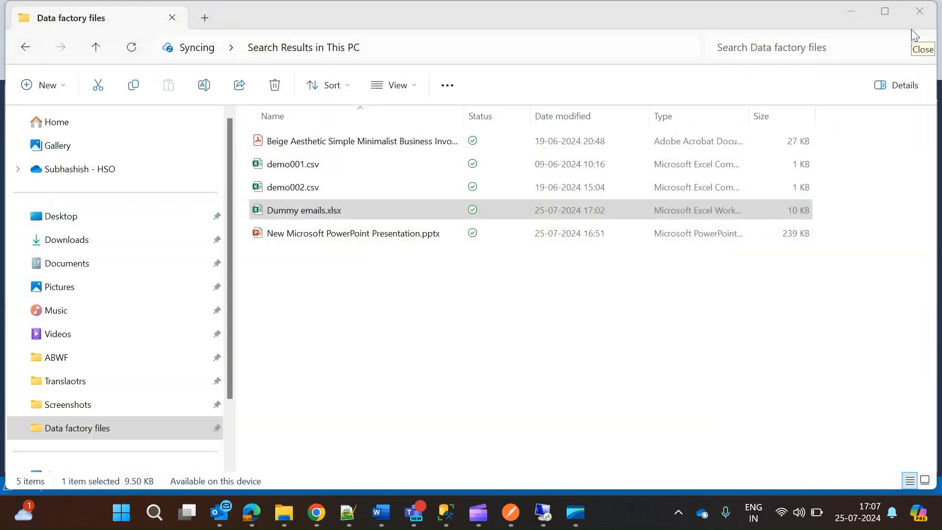
Switch back to Chrome and check the inbound storage container for Dummy emails.xlsx, returning to Azure Data Factory.
key("alt+Tab")
key("alt+Tab")
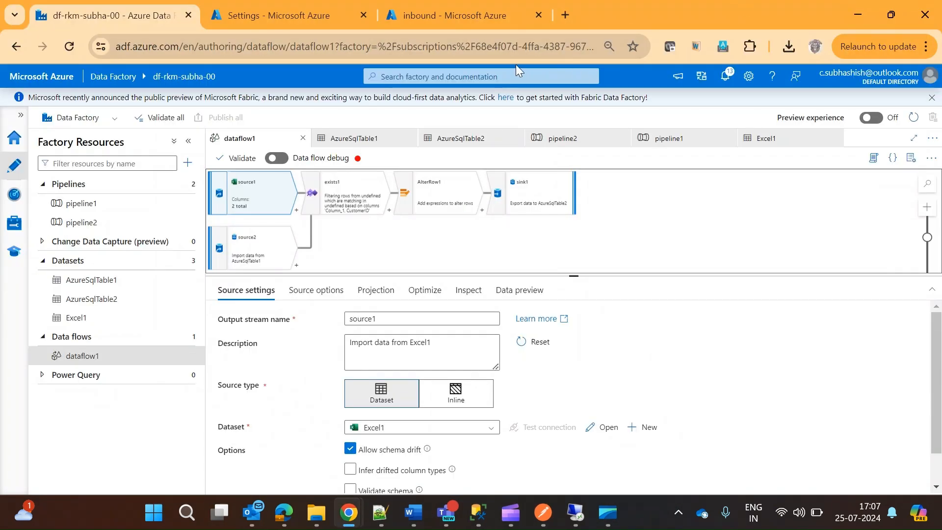
left_click(430, 14)
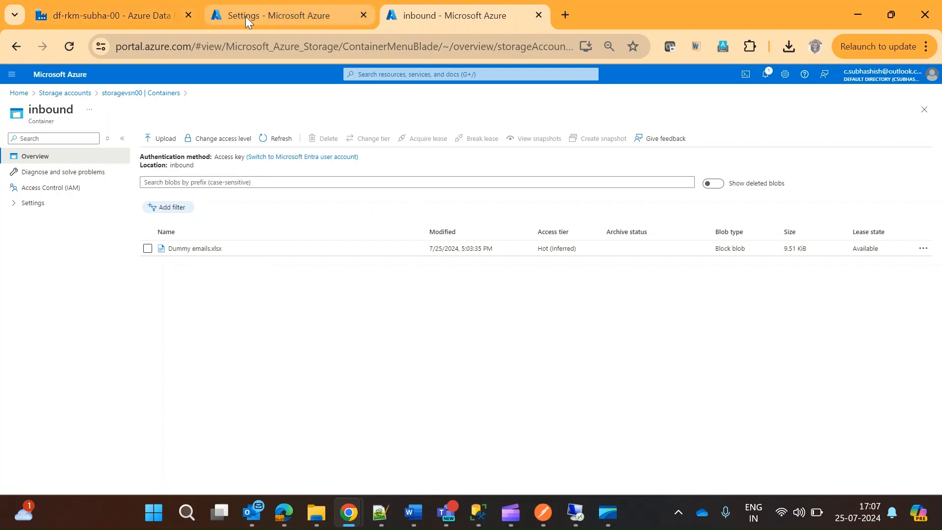
left_click(123, 16)
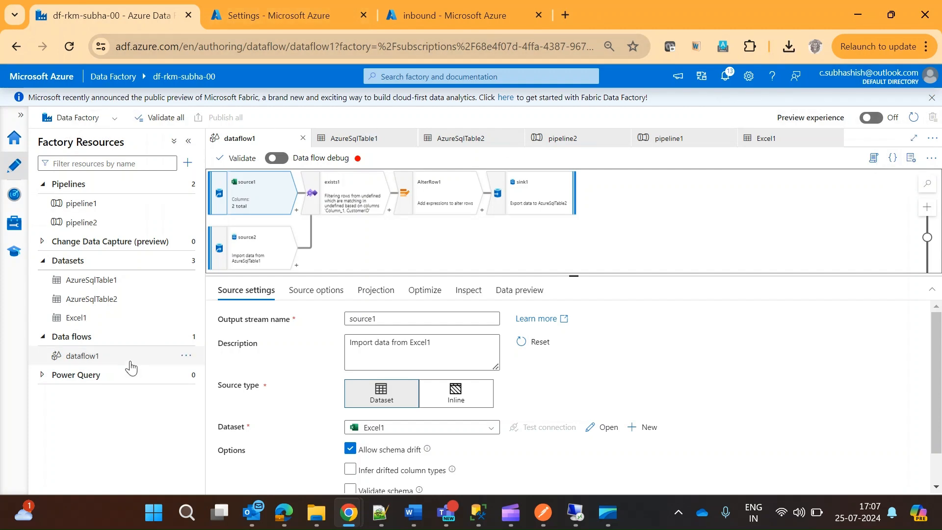
Examine the source settings of source1 in dataflow1, including its dataset, schema options and sampling.
left_click(81, 356)
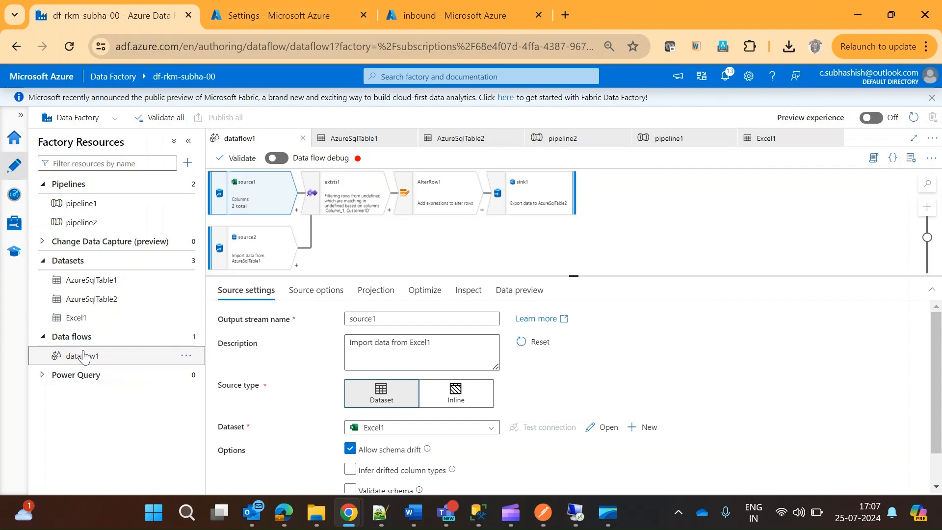
left_click(272, 204)
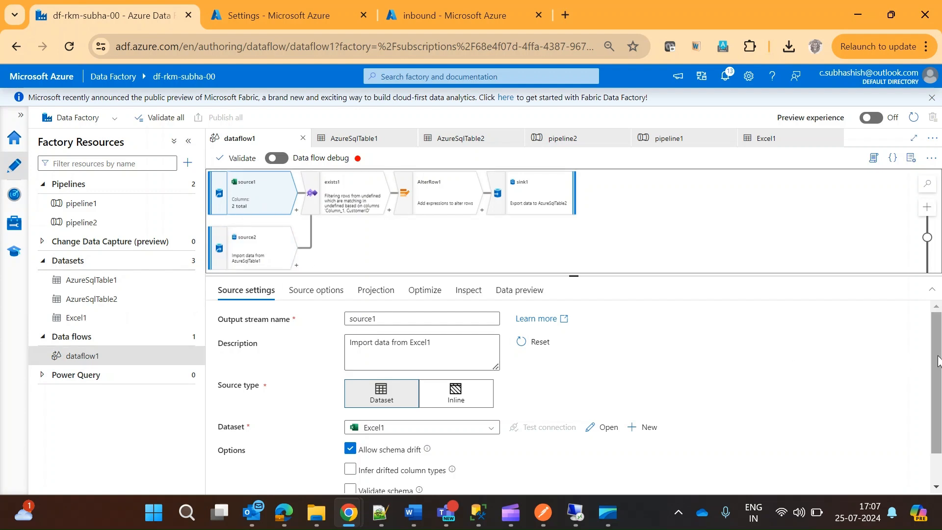
left_click_drag(935, 352, 935, 387)
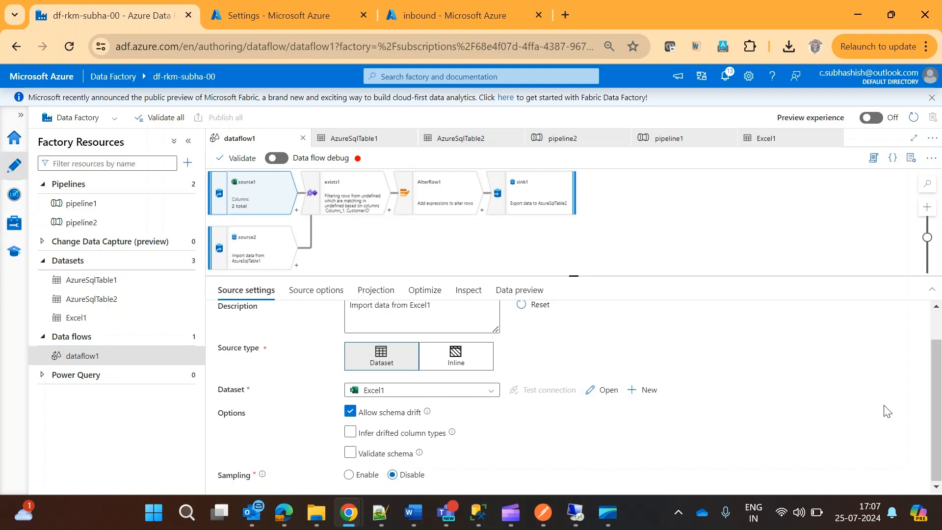
scroll(933, 412, "up", 2)
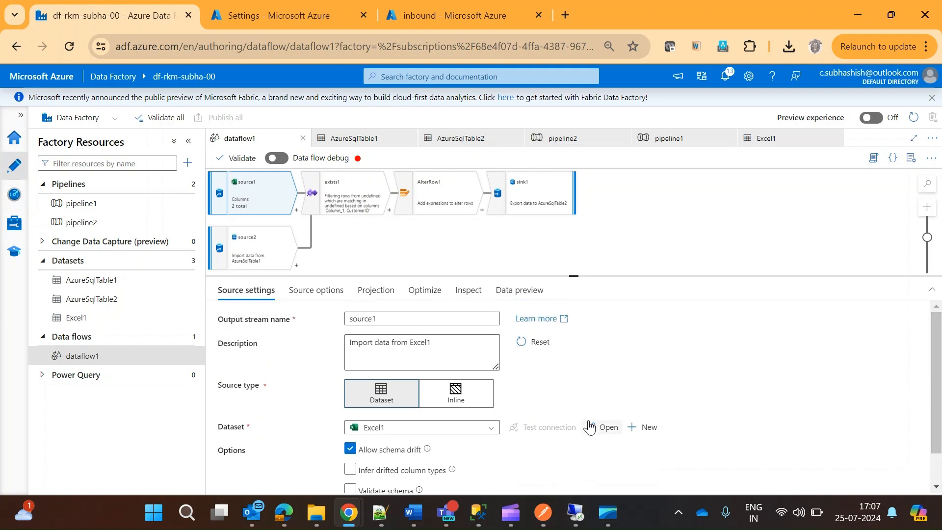
Open source1's Excel1 dataset and import its schema from a sample file.
left_click(604, 431)
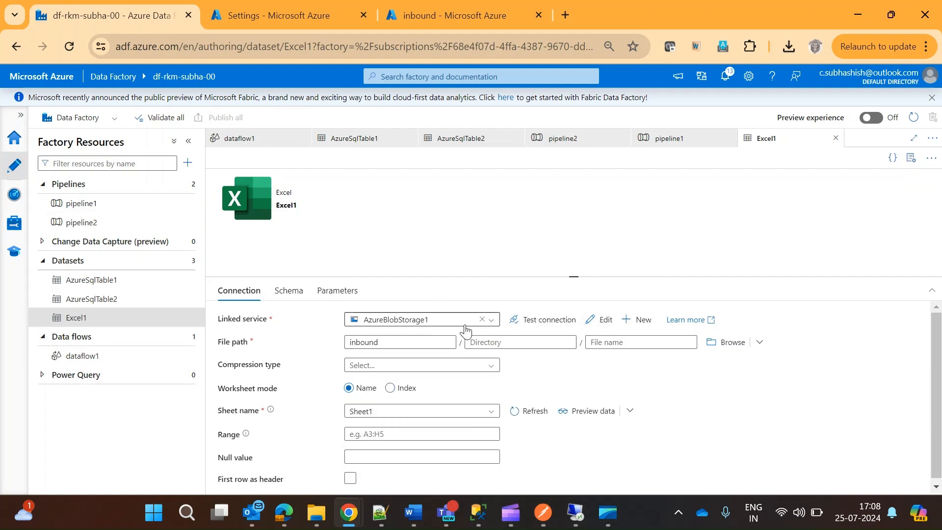
left_click(289, 291)
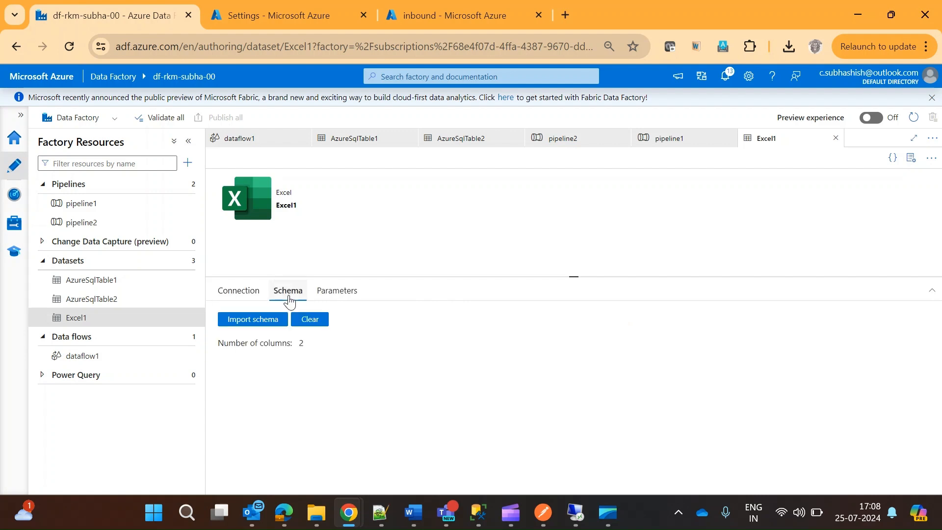
left_click(253, 321)
left_click(263, 357)
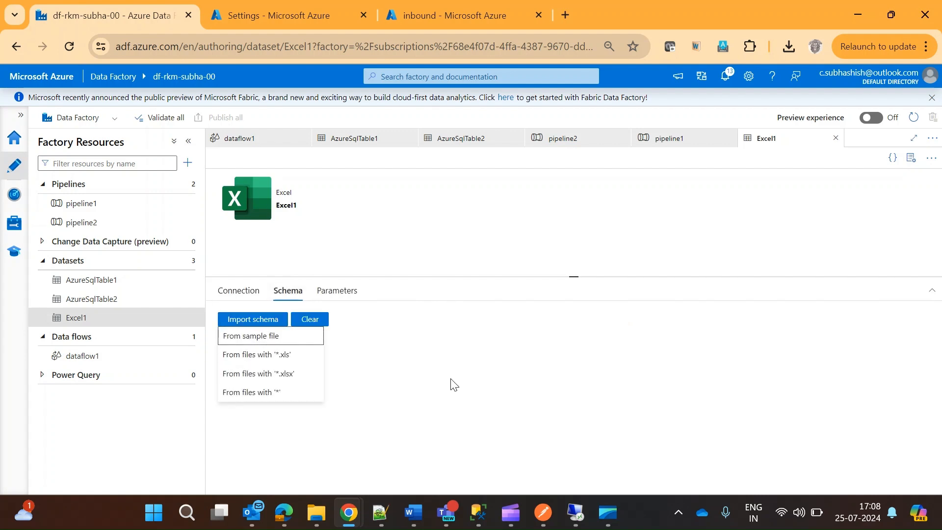
left_click(254, 322)
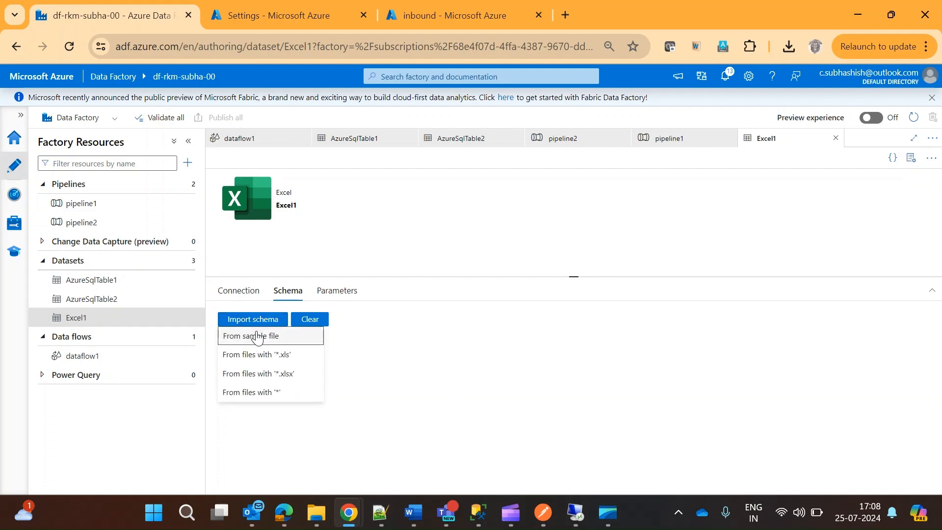
left_click(258, 338)
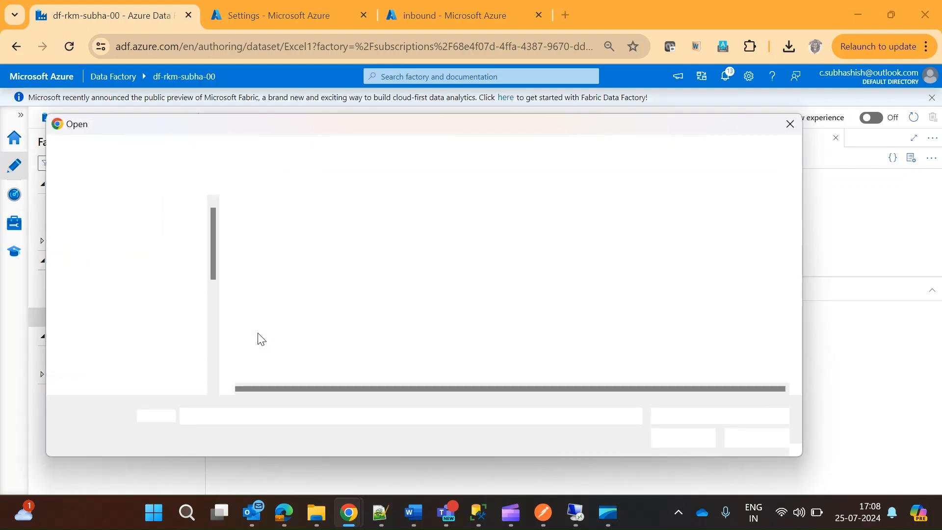
double_click(278, 300)
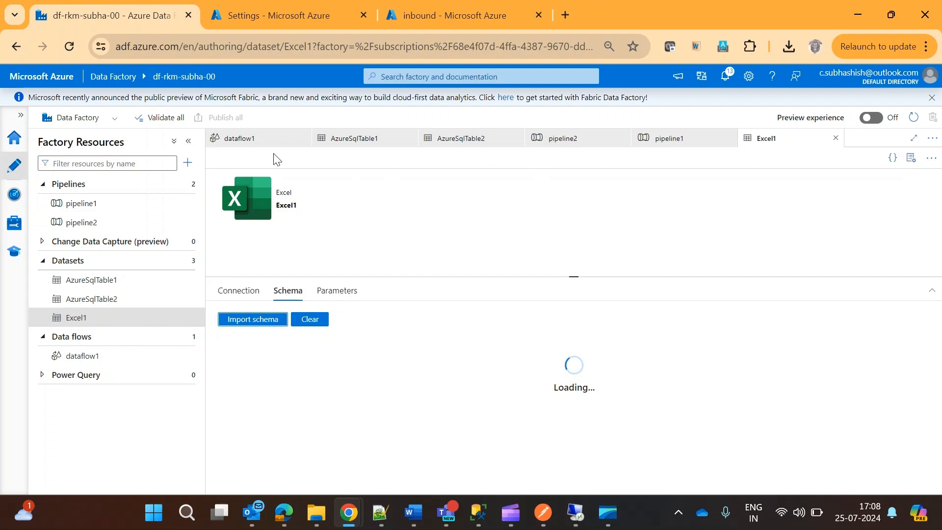
Check the sources in dataflow1 and review the Excel1 dataset's schema and connection settings.
left_click(240, 139)
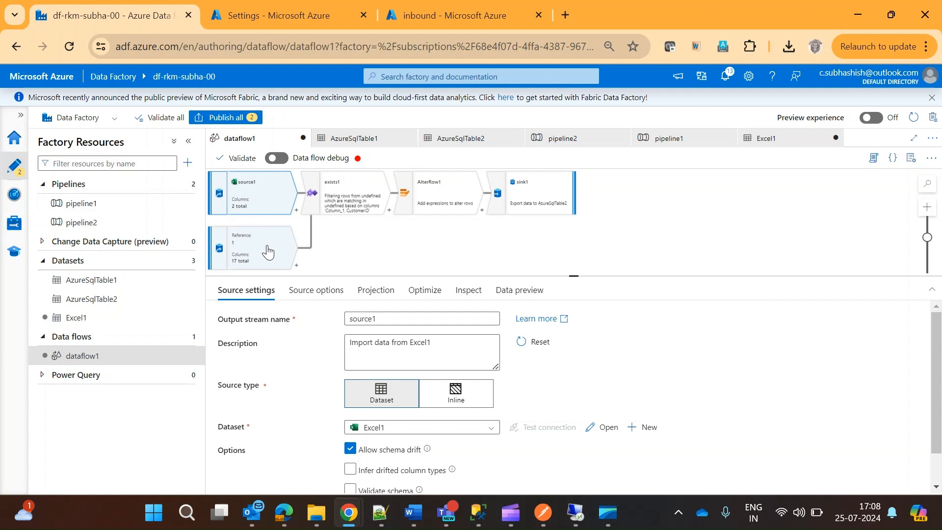
left_click(767, 138)
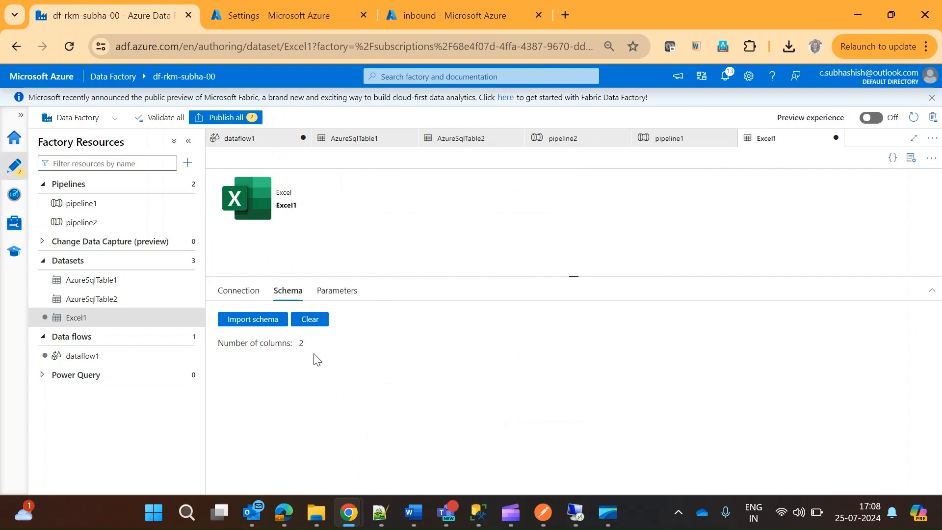
left_click(237, 292)
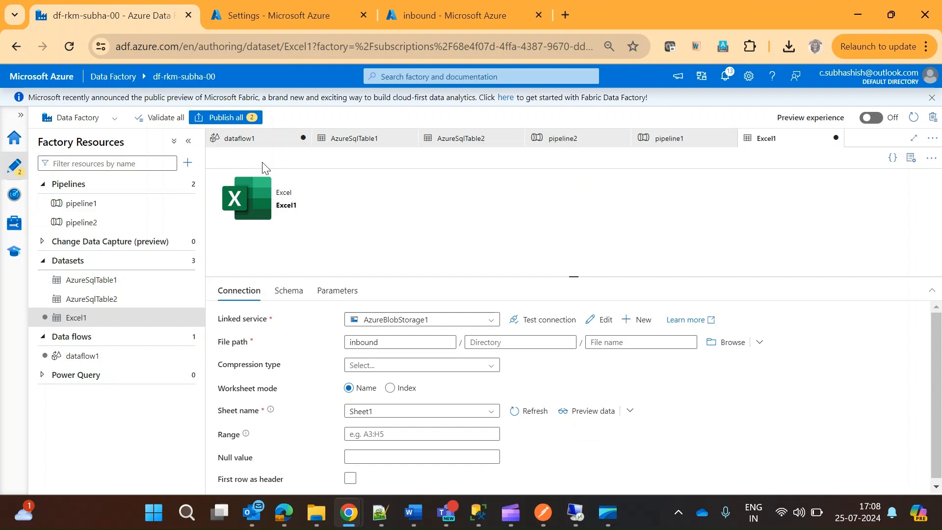
Return to dataflow1 and examine the exists1 transformation's left and right streams, exist type and matching condition.
left_click(246, 140)
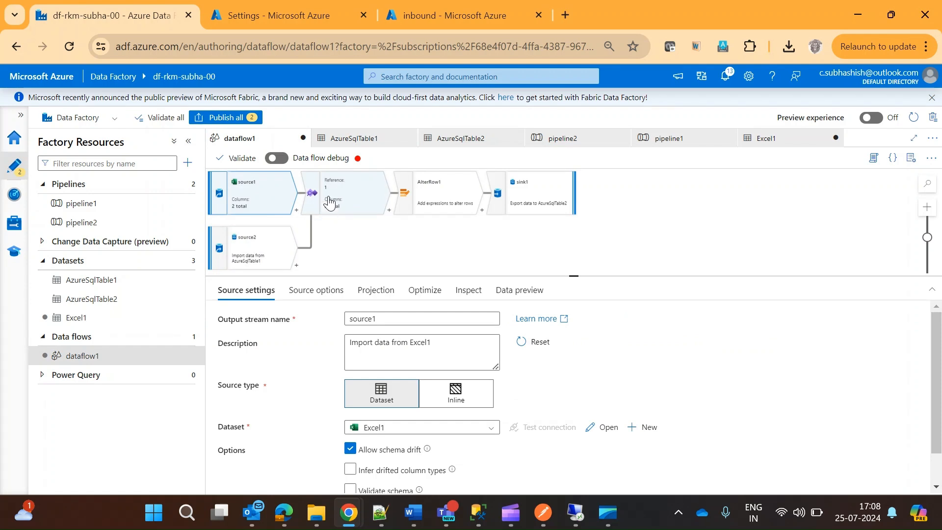
left_click(296, 210)
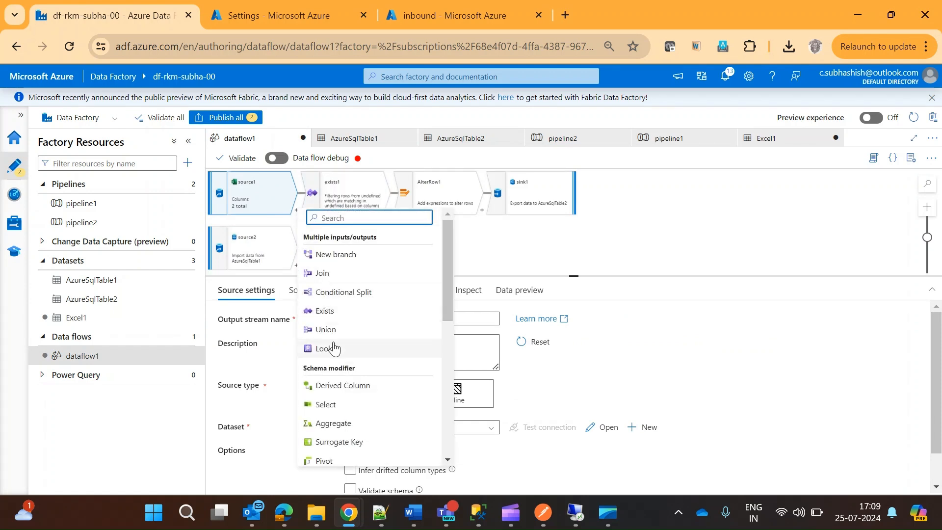
left_click(590, 260)
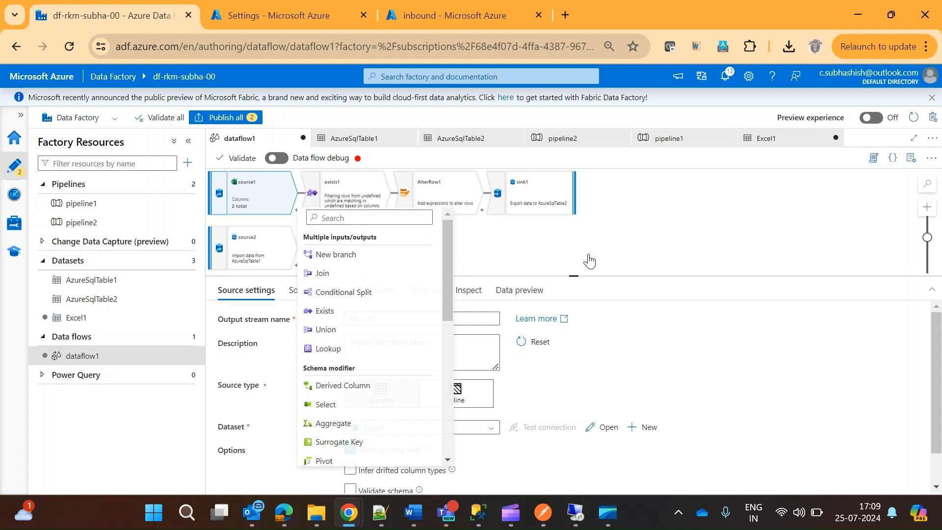
left_click(350, 202)
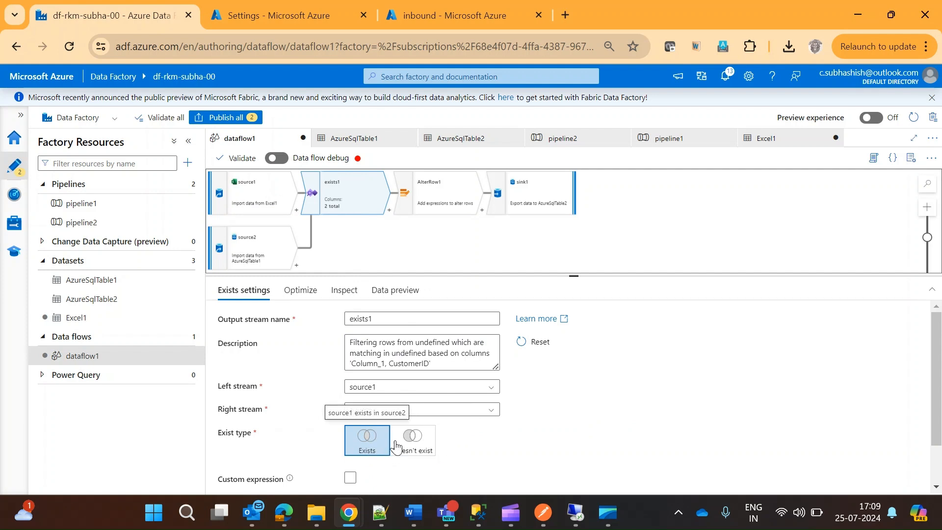
scroll(940, 378, "down", 1)
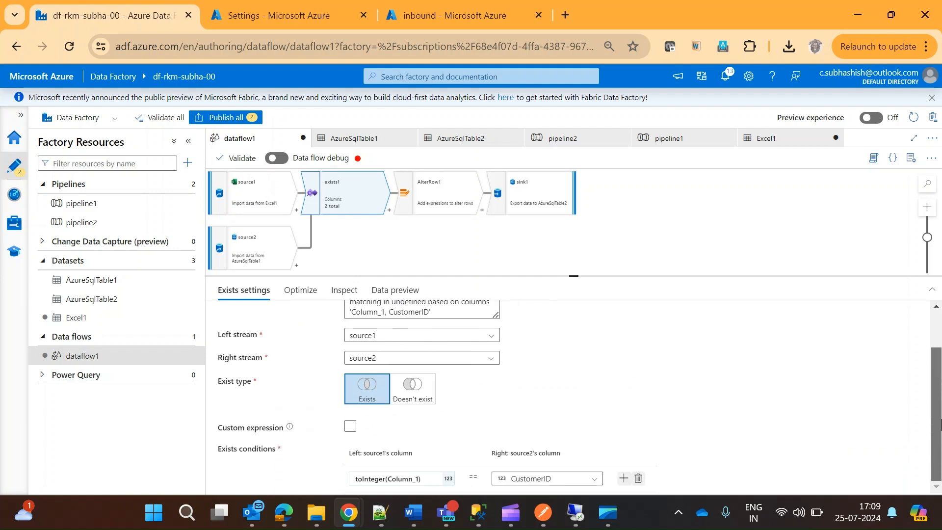
Check the customer query in SQL Server Management Studio against exists1's matching condition, and review exists1's Optimize settings back in Data Factory.
left_click(476, 519)
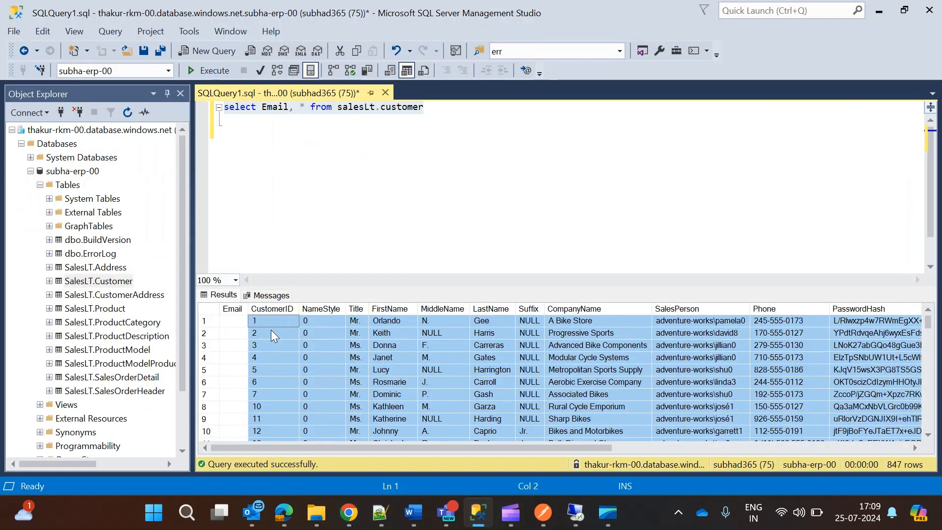
left_click(879, 11)
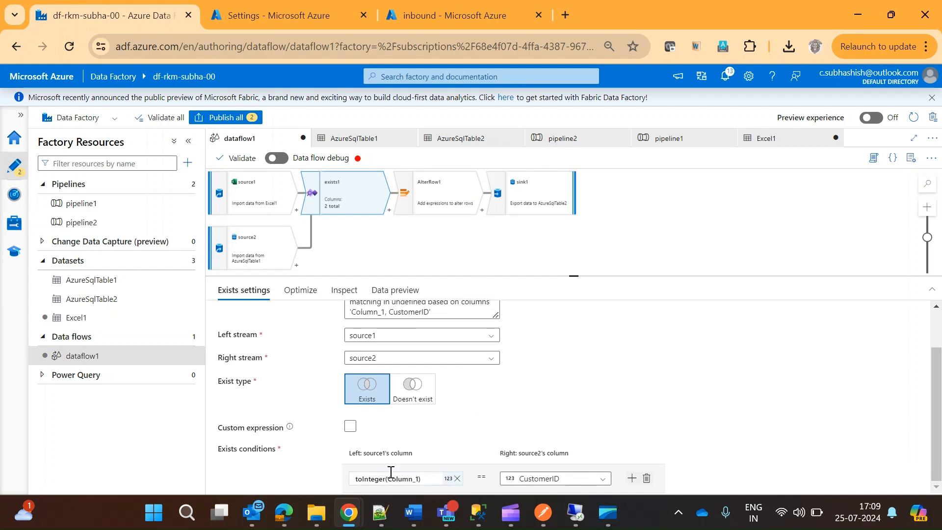
scroll(568, 471, "down", 1)
scroll(568, 471, "up", 1)
scroll(515, 479, "down", 1)
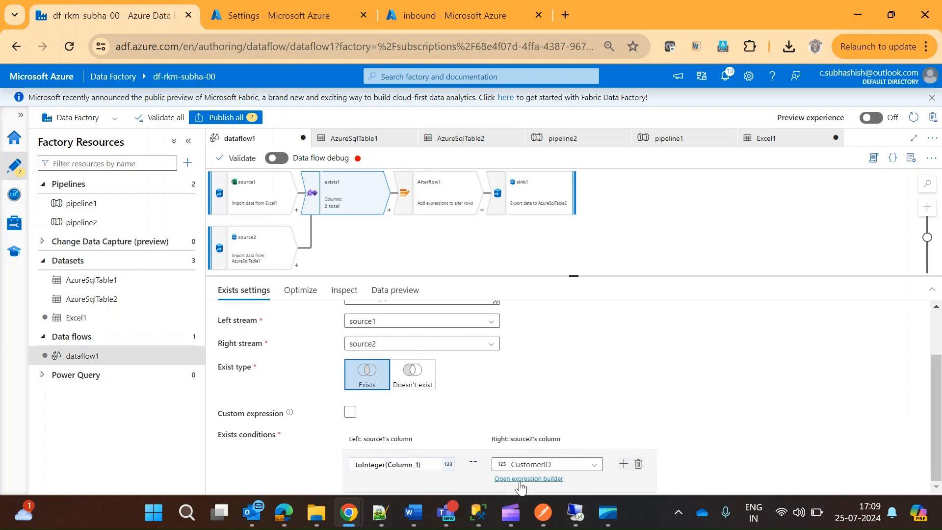
scroll(567, 465, "up", 1)
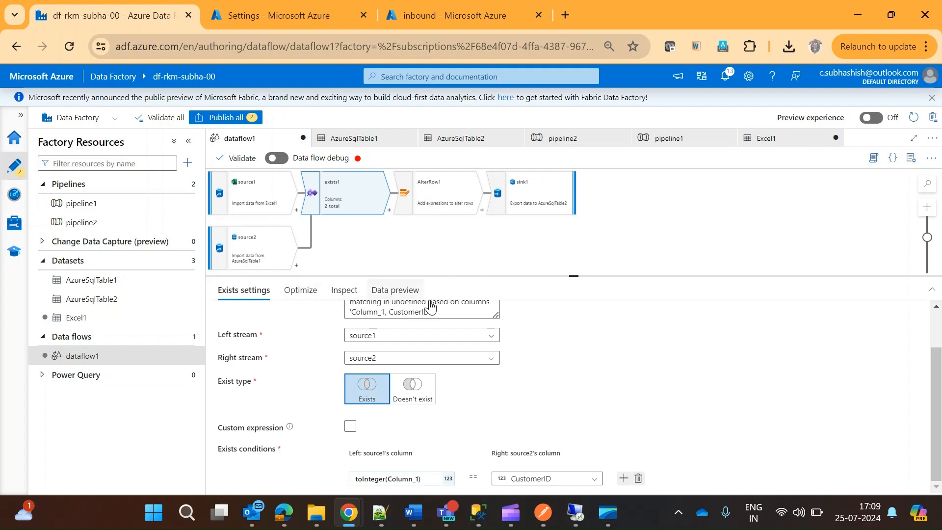
scroll(937, 406, "up", 2)
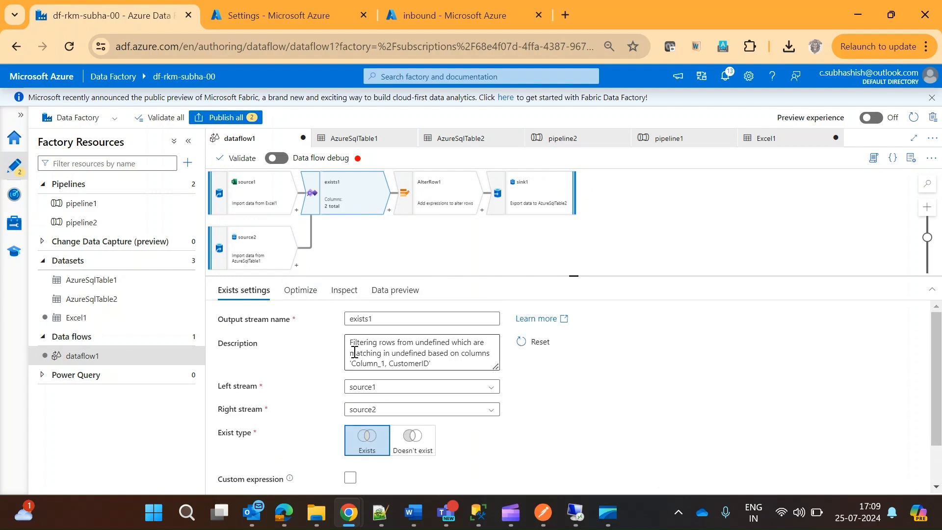
left_click(299, 292)
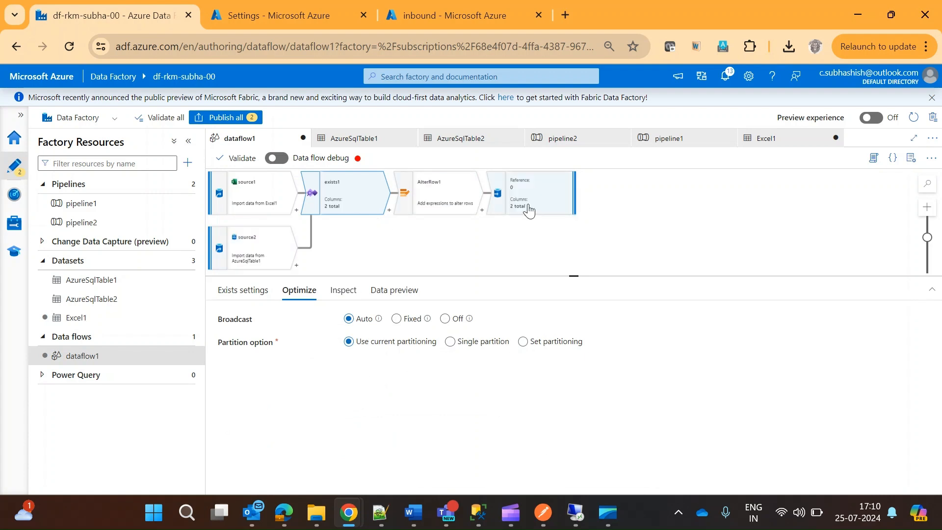
Review sink1's column mapping and its sink settings, including incoming stream, sink type, dataset and schema options.
left_click(528, 210)
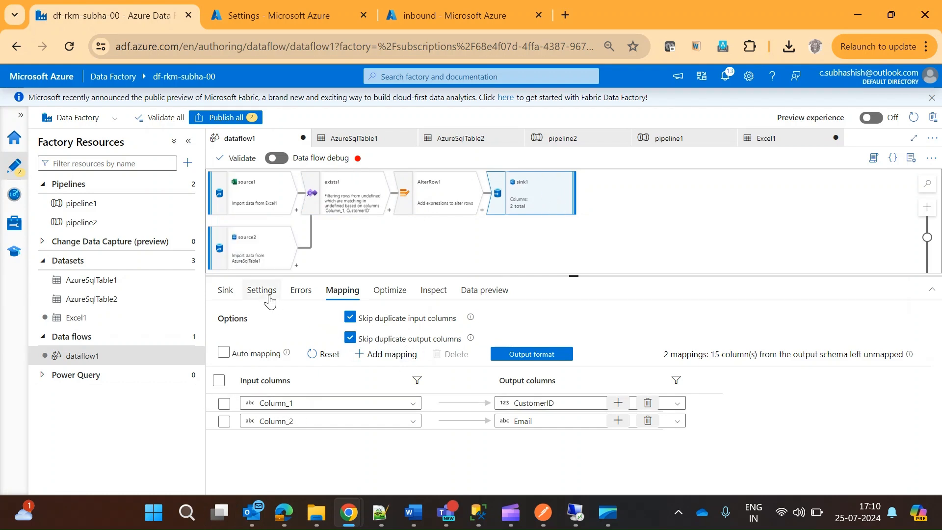
left_click(228, 294)
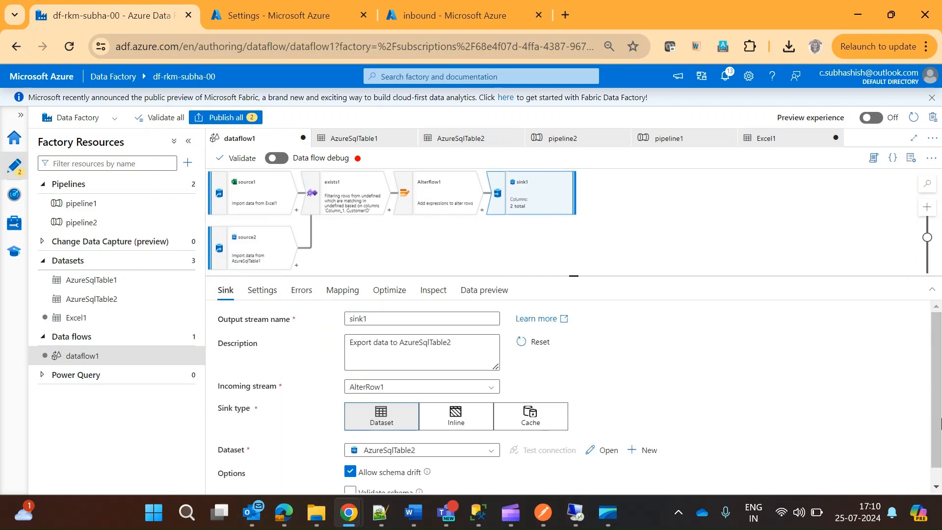
scroll(936, 414, "down", 1)
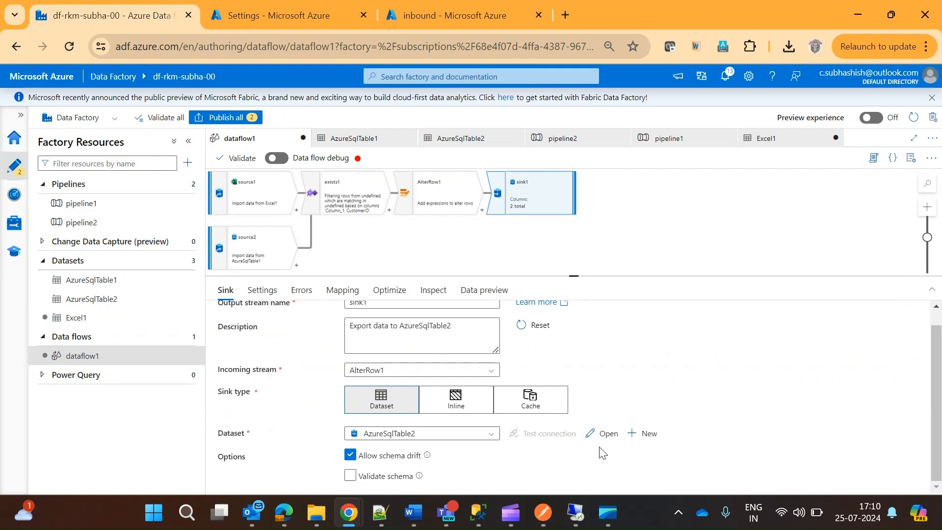
Open sink1's AzureSqlTable2 dataset and import its schema.
left_click(604, 434)
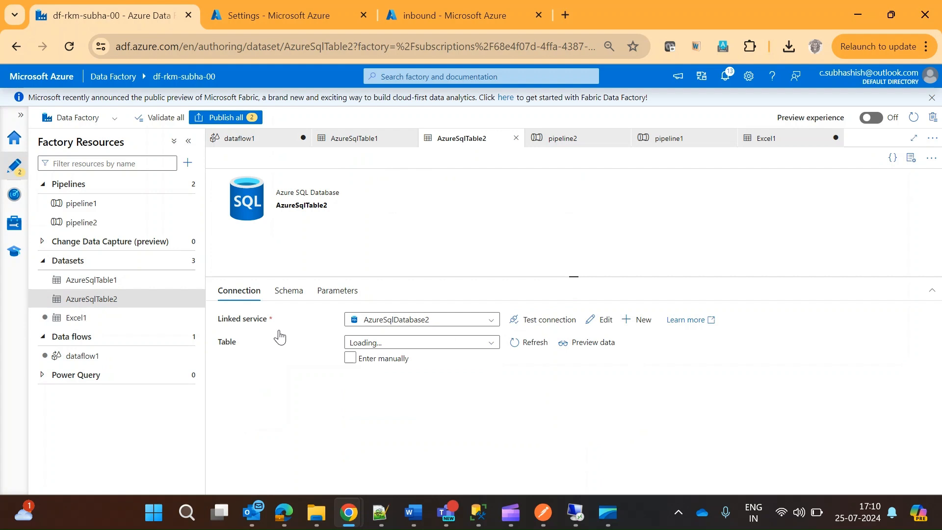
left_click(288, 292)
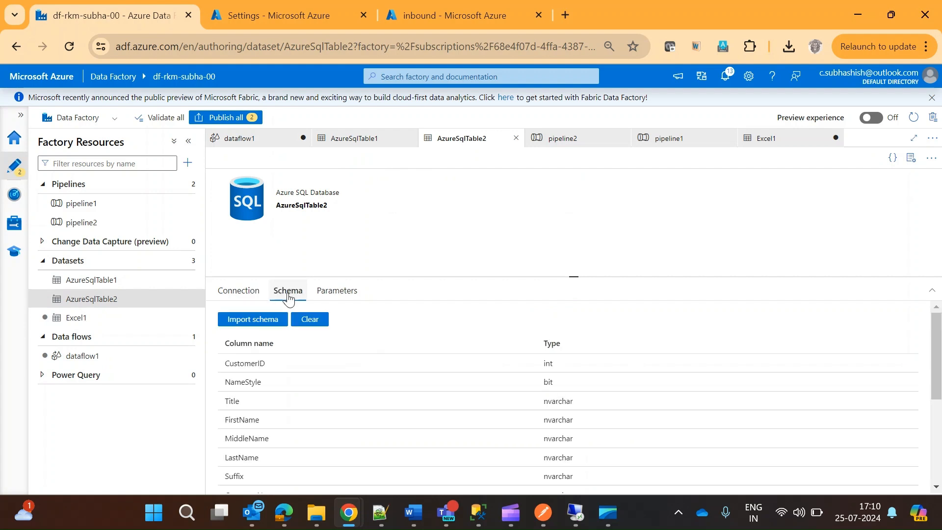
left_click(254, 325)
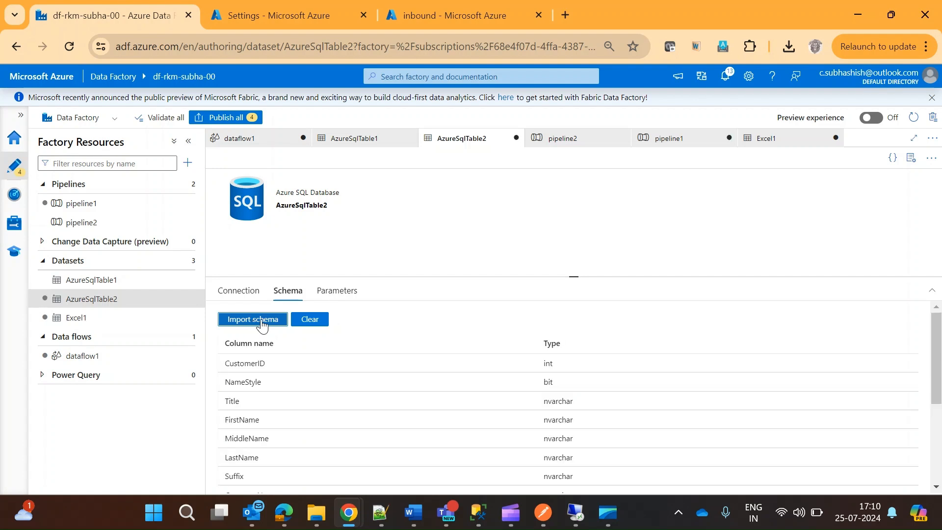
left_click_drag(938, 397, 939, 334)
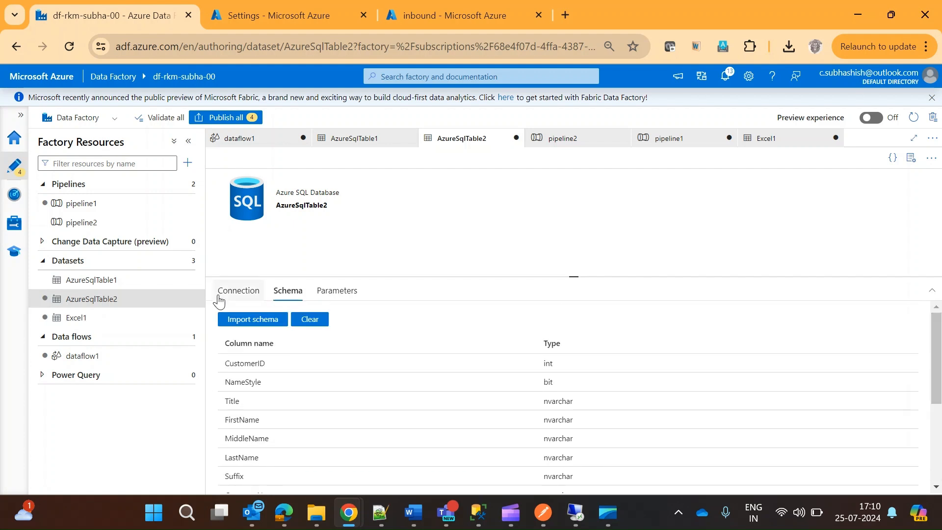
Test the AzureSqlTable2 dataset's connection, preview the SalesLT.Customer data, and check the dataset's parameters.
left_click(240, 296)
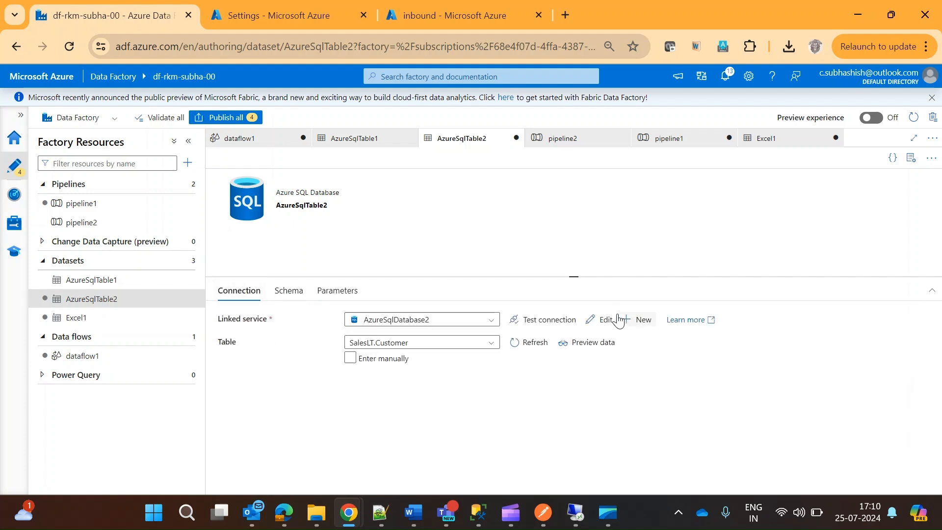
left_click(537, 329)
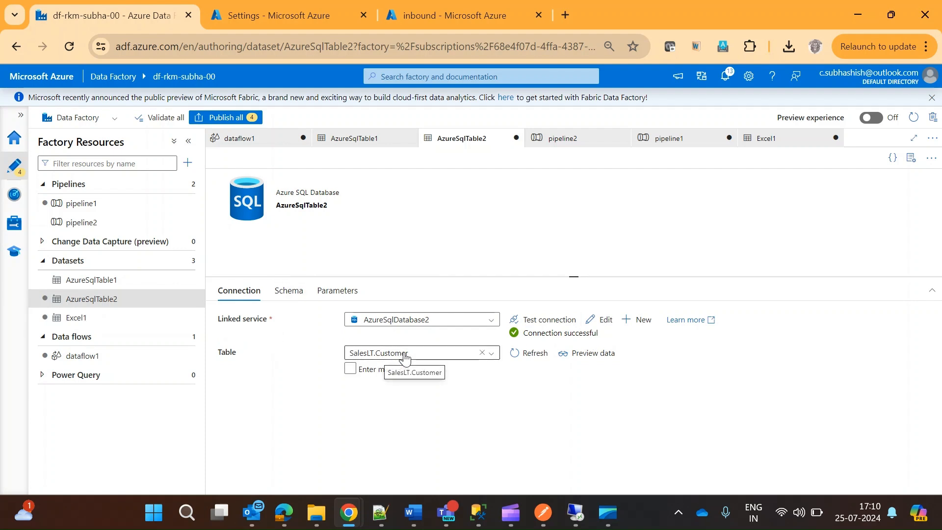
left_click(584, 358)
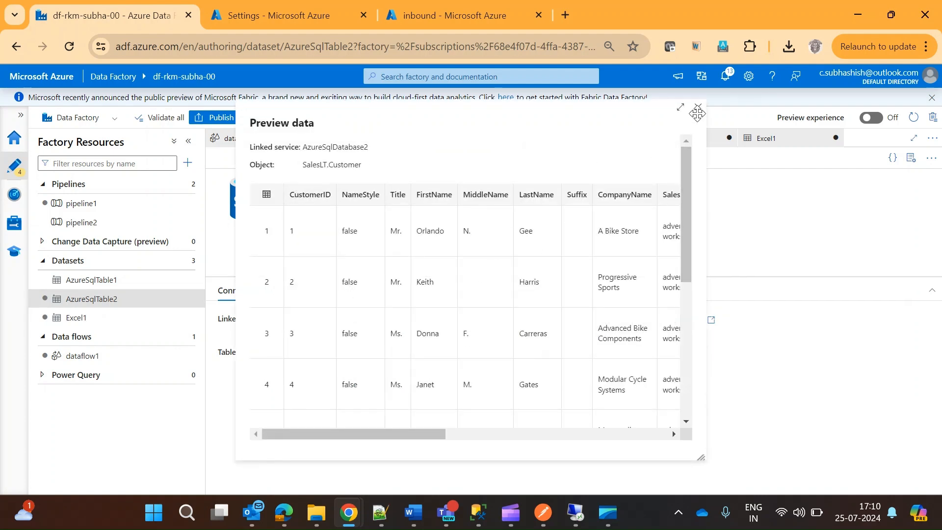
left_click_drag(684, 157, 687, 129)
left_click(698, 108)
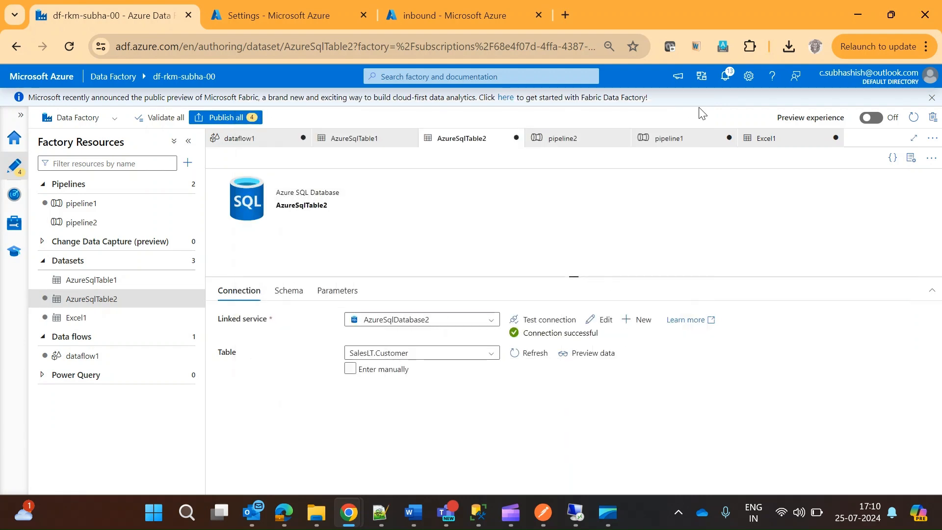
left_click(334, 293)
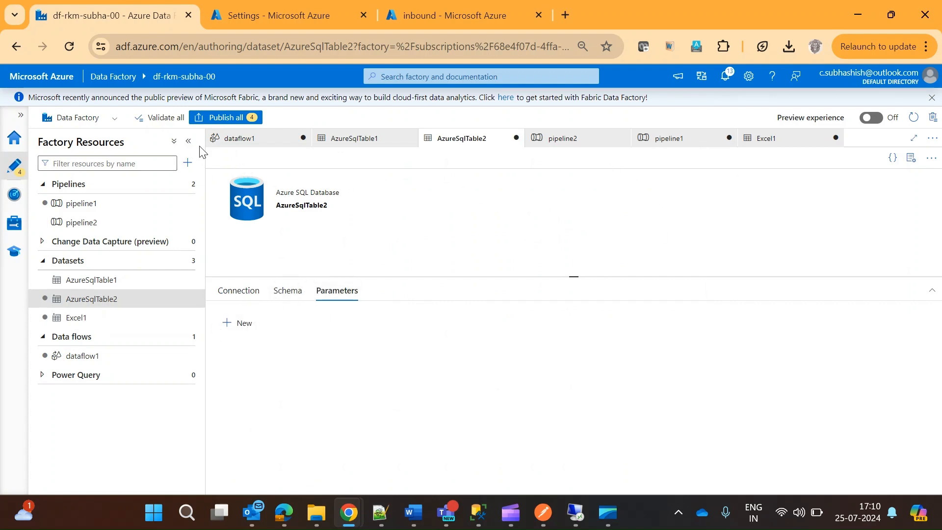
Return to dataflow1 and examine sink1's update method, key columns, table action and column mapping.
left_click(239, 139)
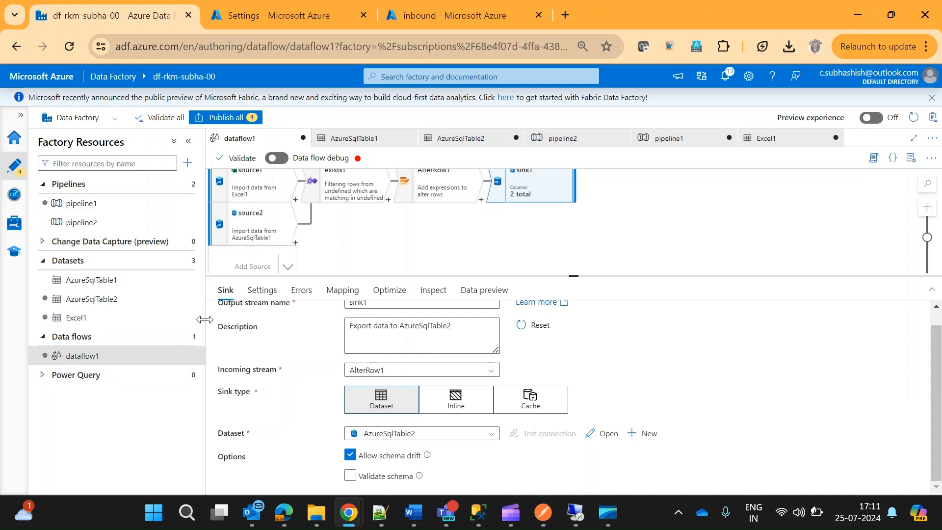
left_click(259, 291)
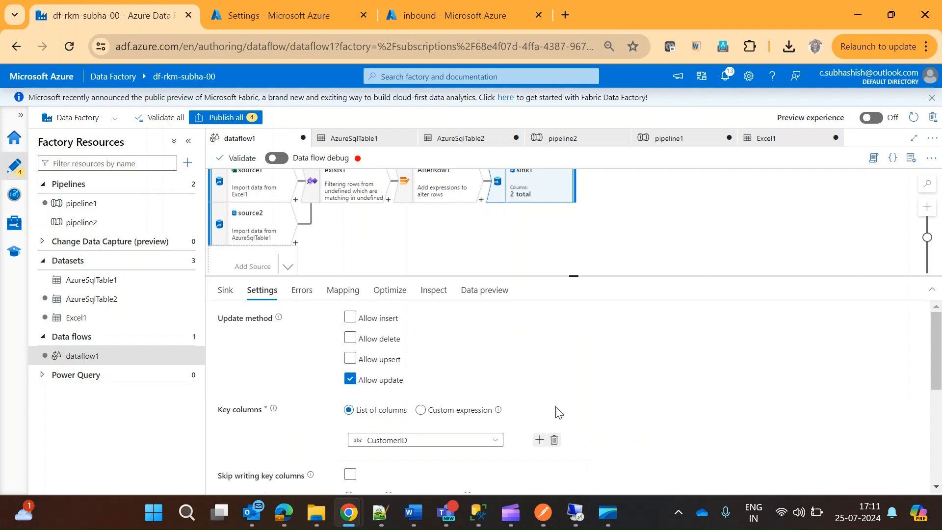
mouse_move(938, 342)
left_mouse_down()
mouse_move(938, 390)
mouse_move(938, 349)
mouse_move(938, 359)
left_mouse_up()
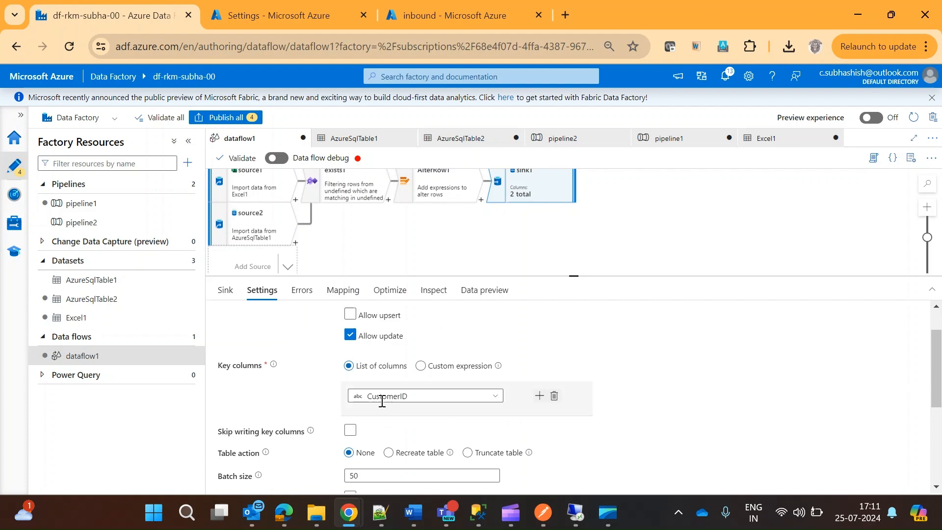
left_click_drag(939, 400, 940, 363)
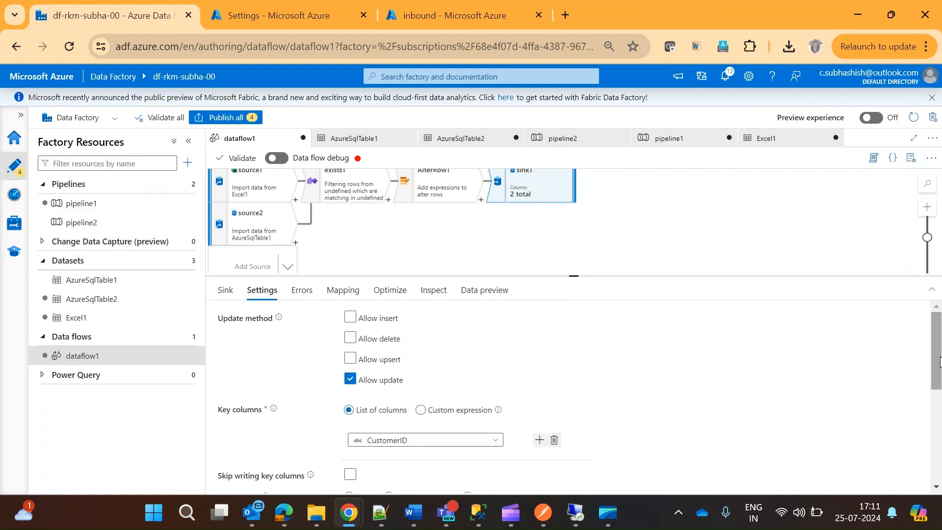
left_click(343, 291)
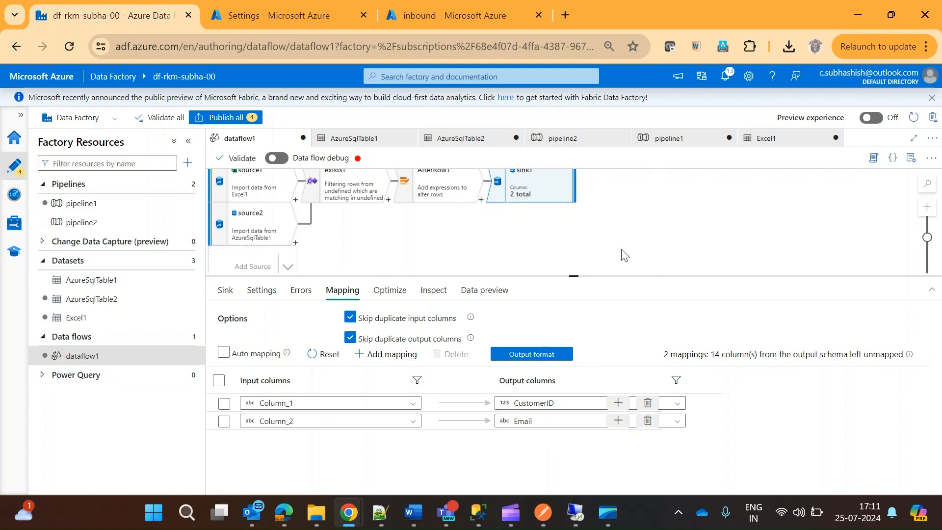
Check AlterRow1's alter row condition in dataflow1 and publish all pending changes to the factory.
scroll(621, 255, "down", 2)
left_click(434, 258)
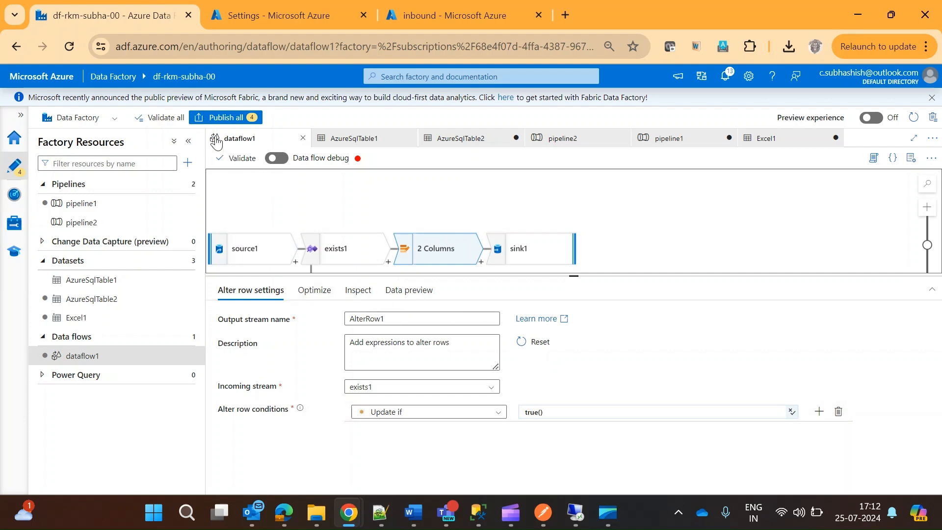
left_click(213, 120)
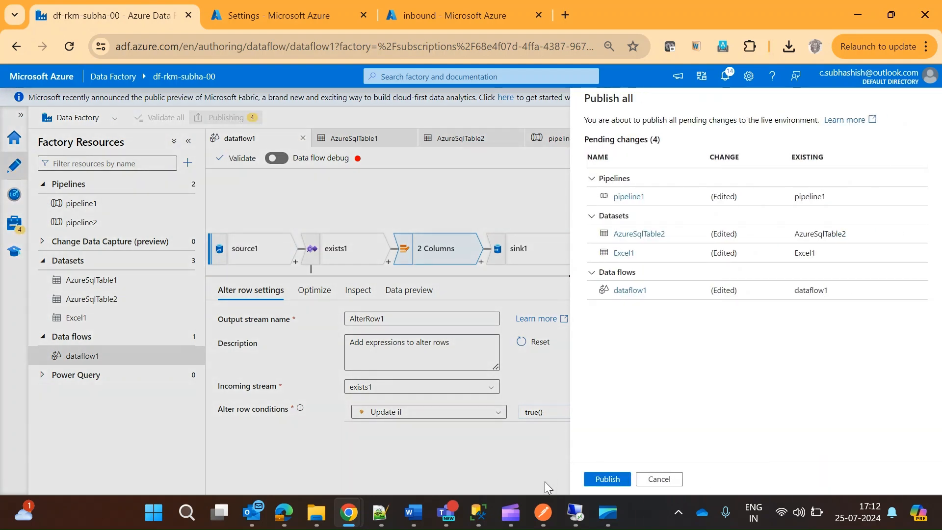
left_click(607, 480)
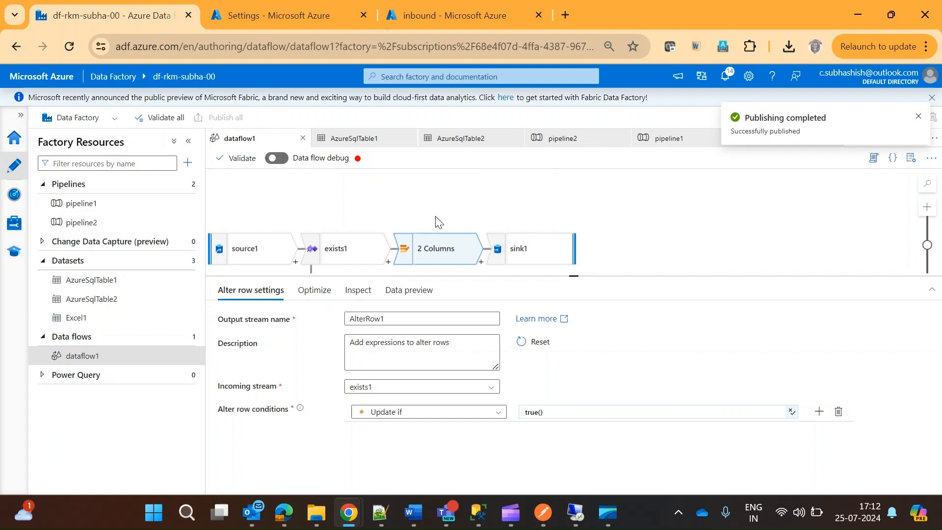
Trigger pipeline2 to run now using the last published configuration, and reopen dataflow1.
left_click(82, 224)
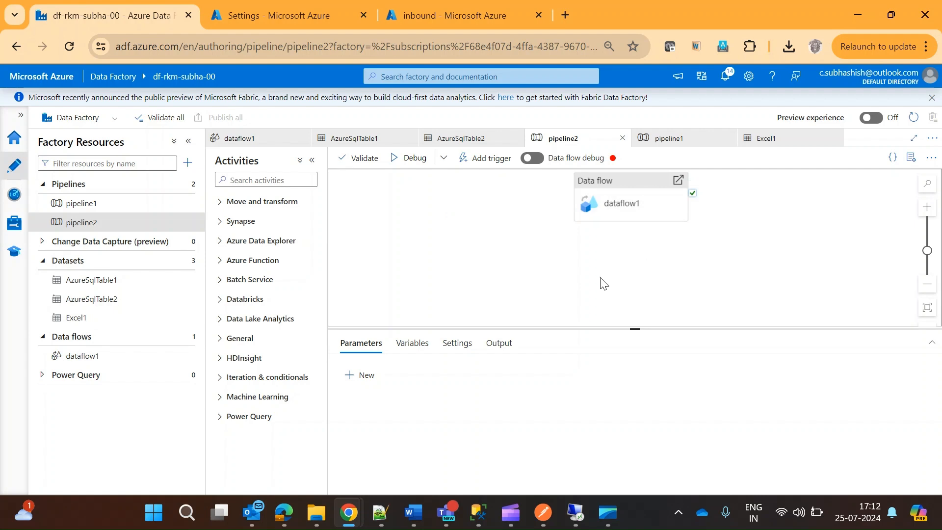
left_click(493, 159)
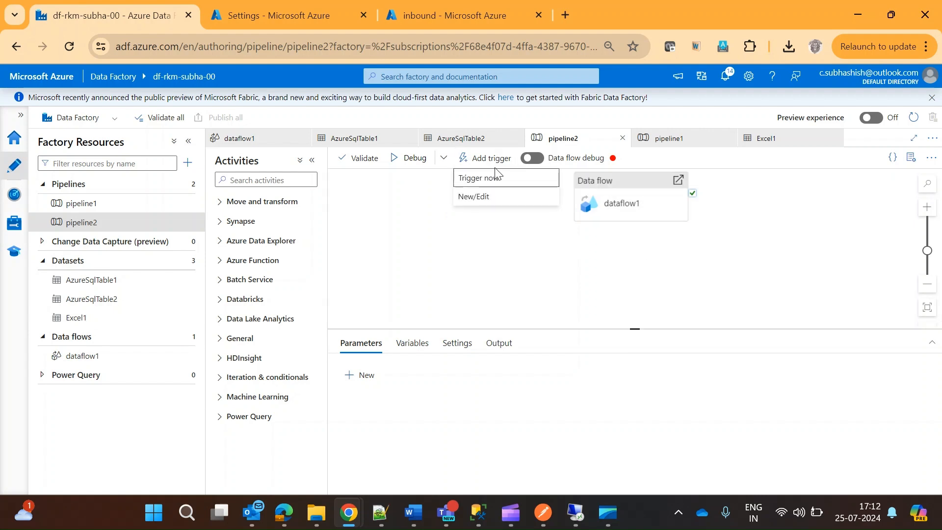
left_click(483, 177)
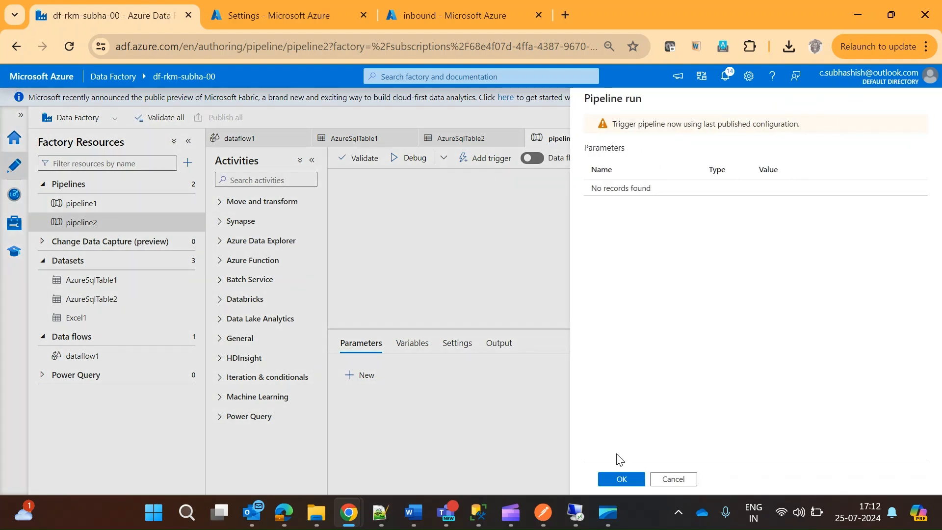
left_click(617, 479)
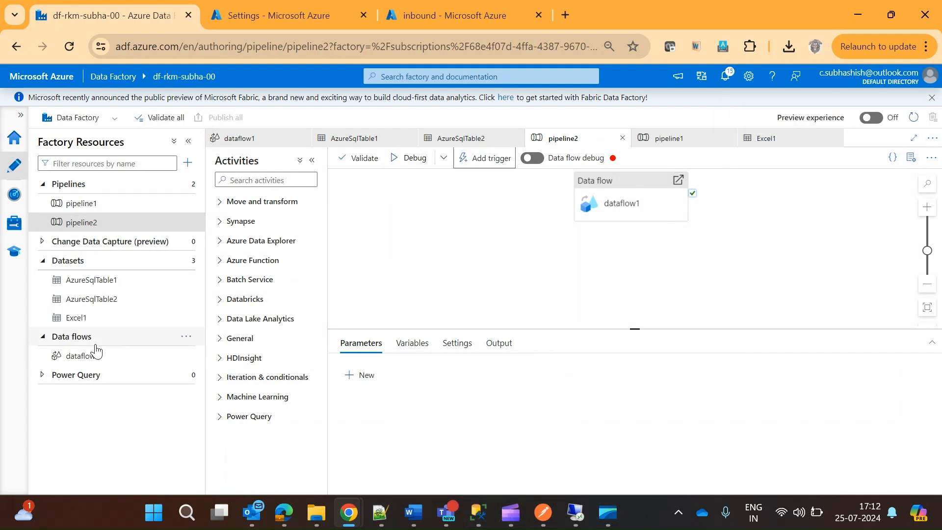
left_click(97, 360)
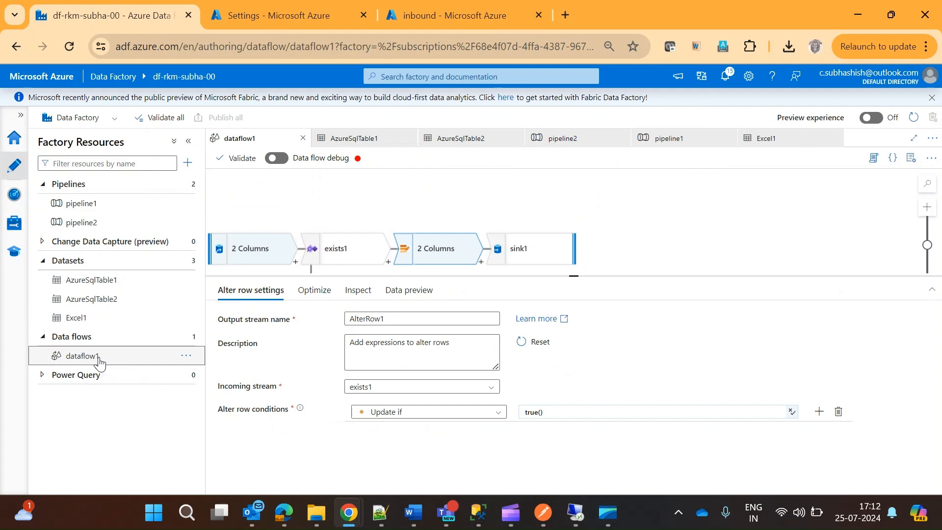
Examine sink1's column mapping, partition option, update method, key columns, table action, batch size and SQL script settings.
left_click(540, 257)
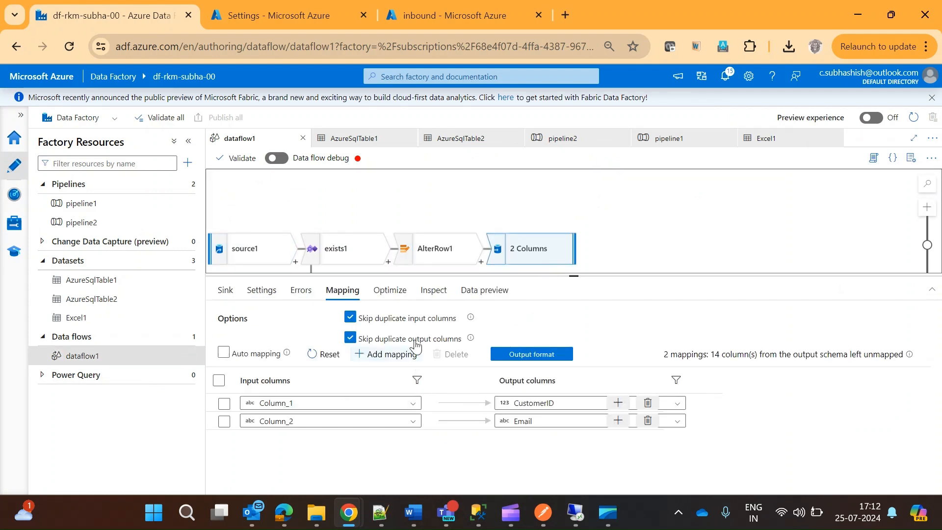
left_click(384, 293)
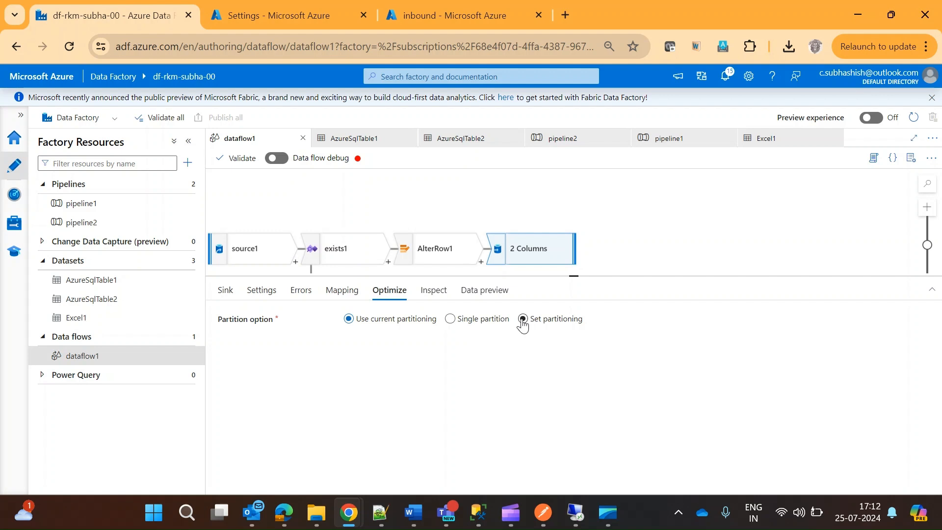
left_click(248, 291)
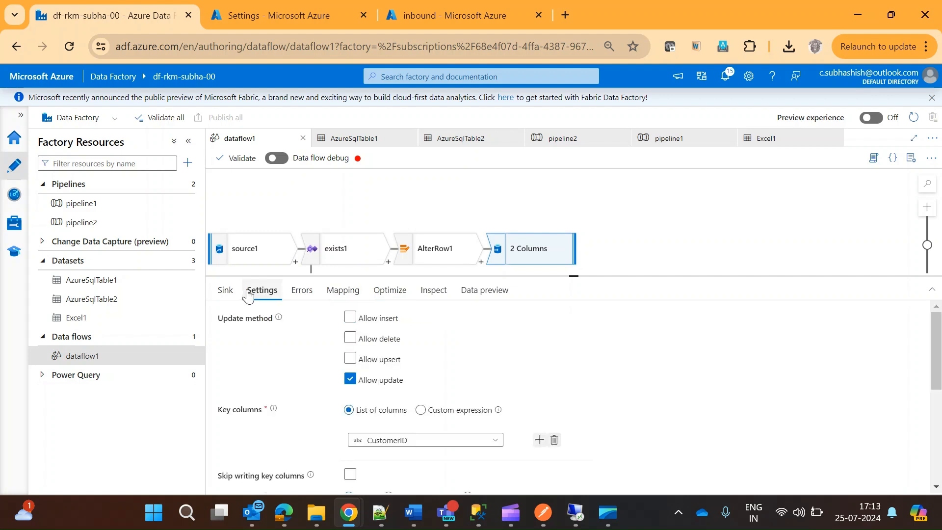
left_click_drag(937, 371, 939, 447)
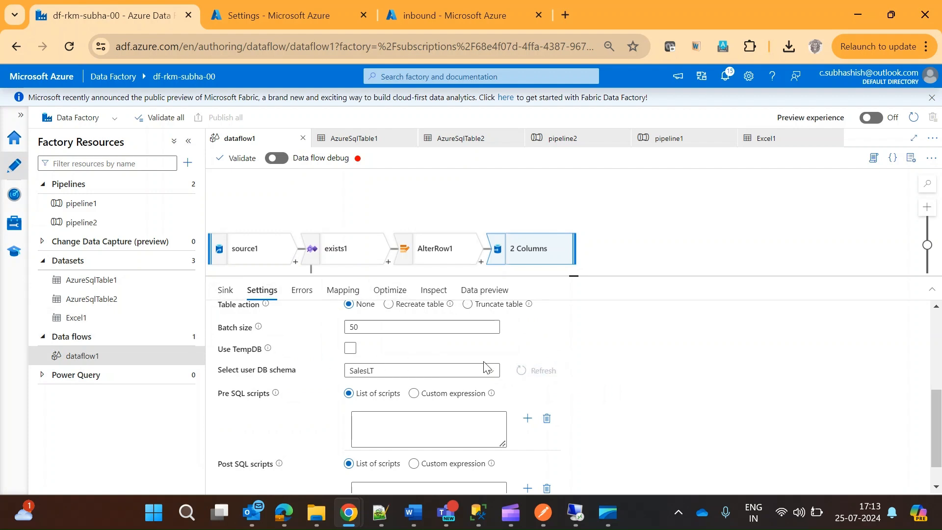
Open the factory's pipeline runs monitor to check the status of the triggered pipeline2 run.
left_click(15, 198)
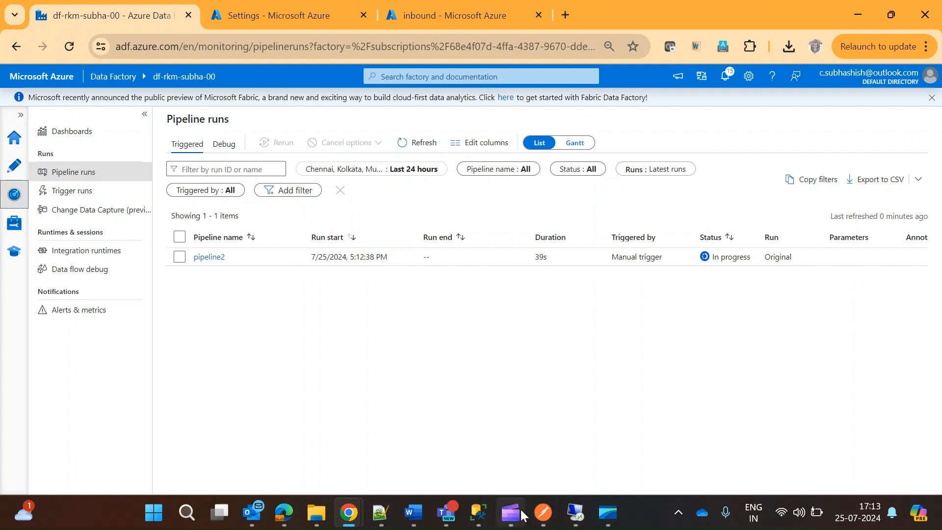
mouse_move(510, 516)
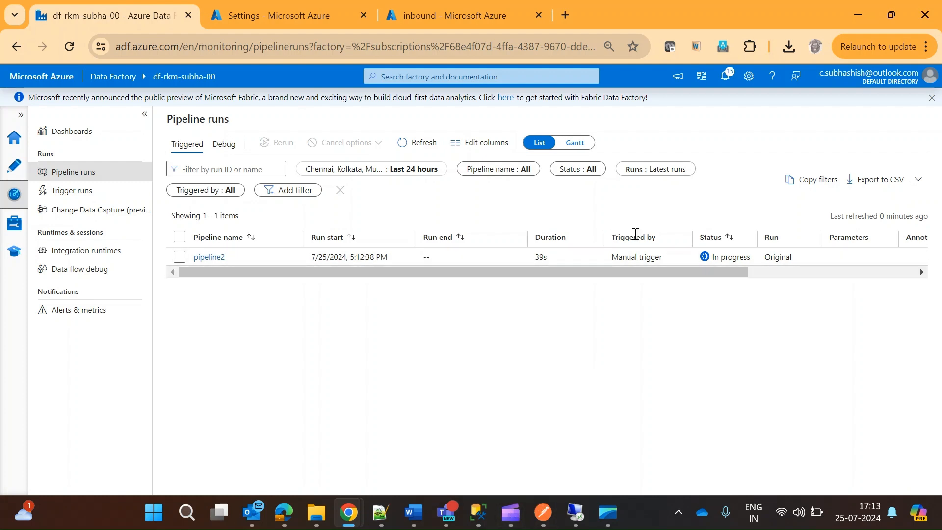
left_click(514, 516)
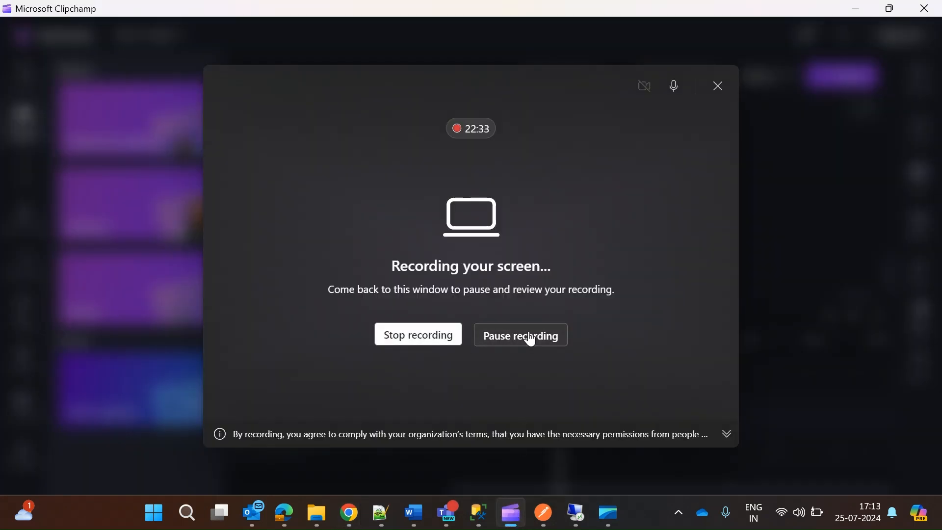
left_click(854, 11)
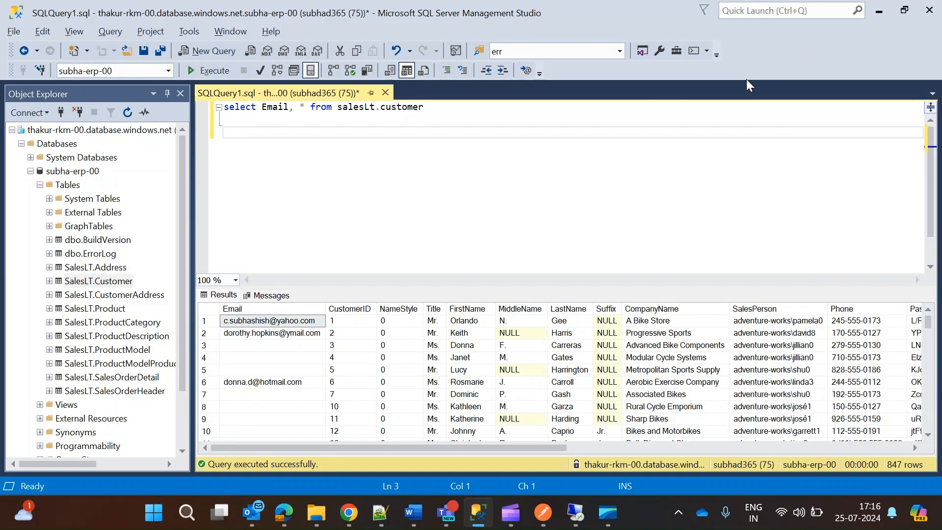
Execute the select query on salesLt.customer to check the customers' Email column after the pipeline run.
left_click(200, 72)
Switch to Data Factory in Chrome, refresh the pipeline runs to check pipeline2's status, and return to dataflow1.
mouse_move(283, 513)
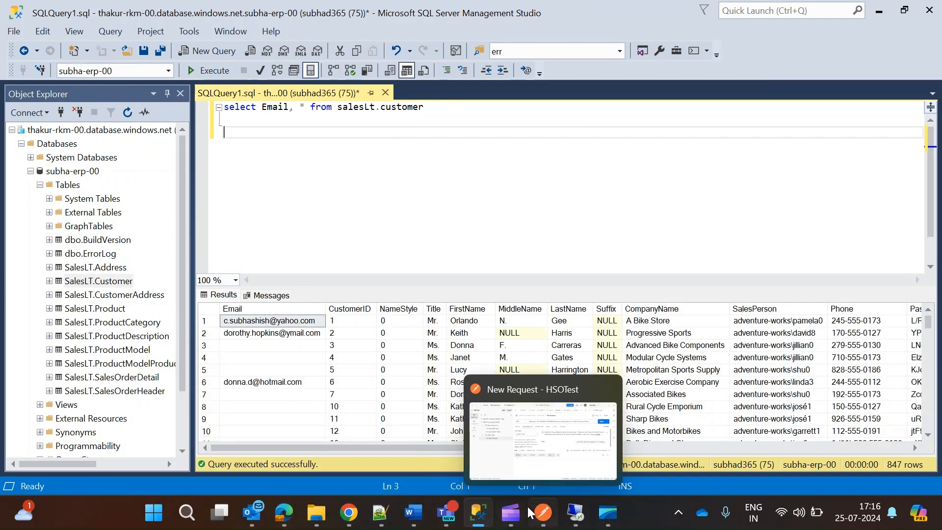
mouse_move(347, 521)
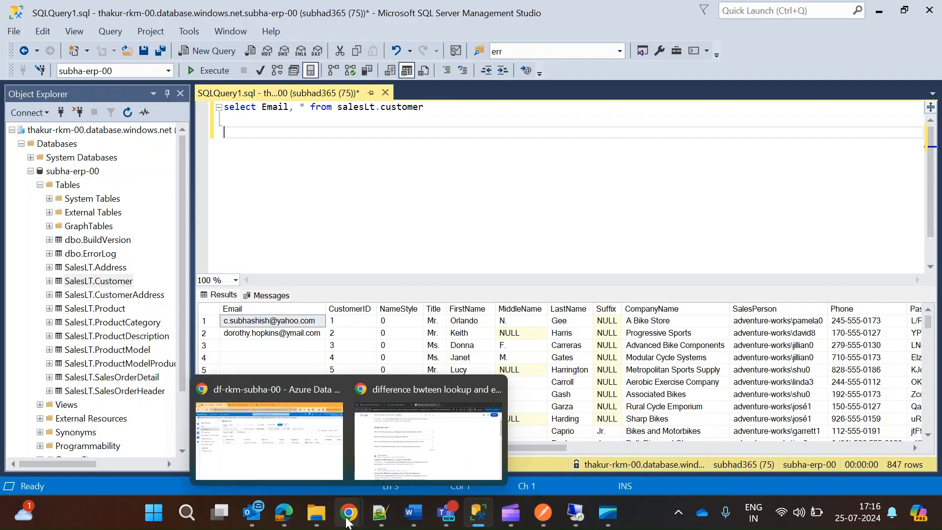
left_click(284, 452)
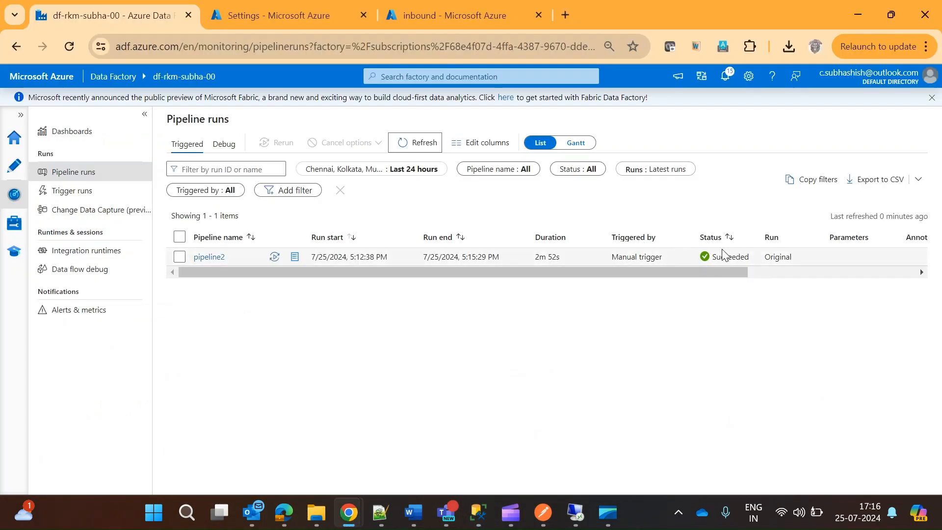
left_click(405, 148)
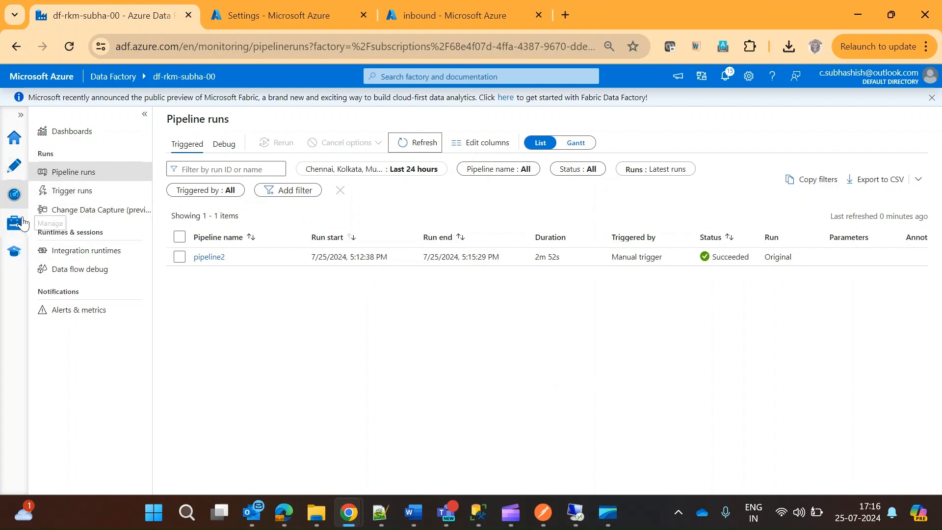
left_click(13, 179)
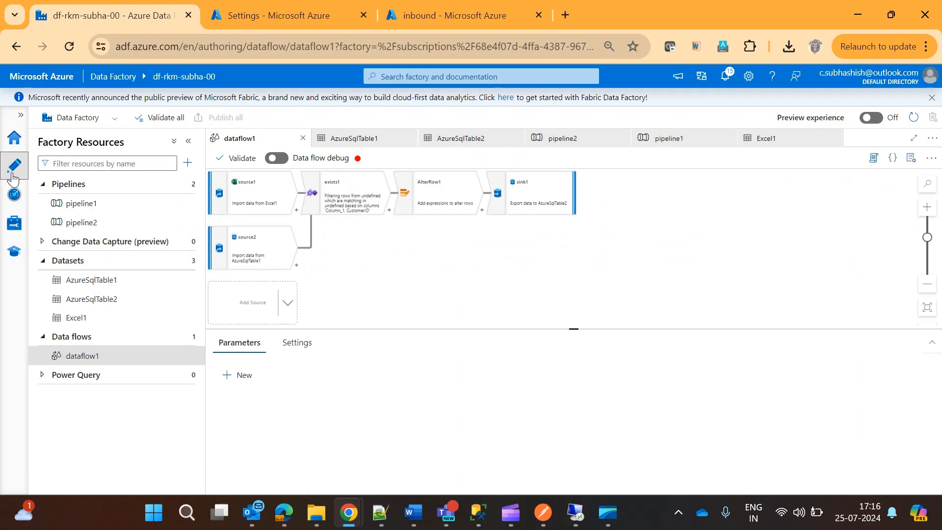